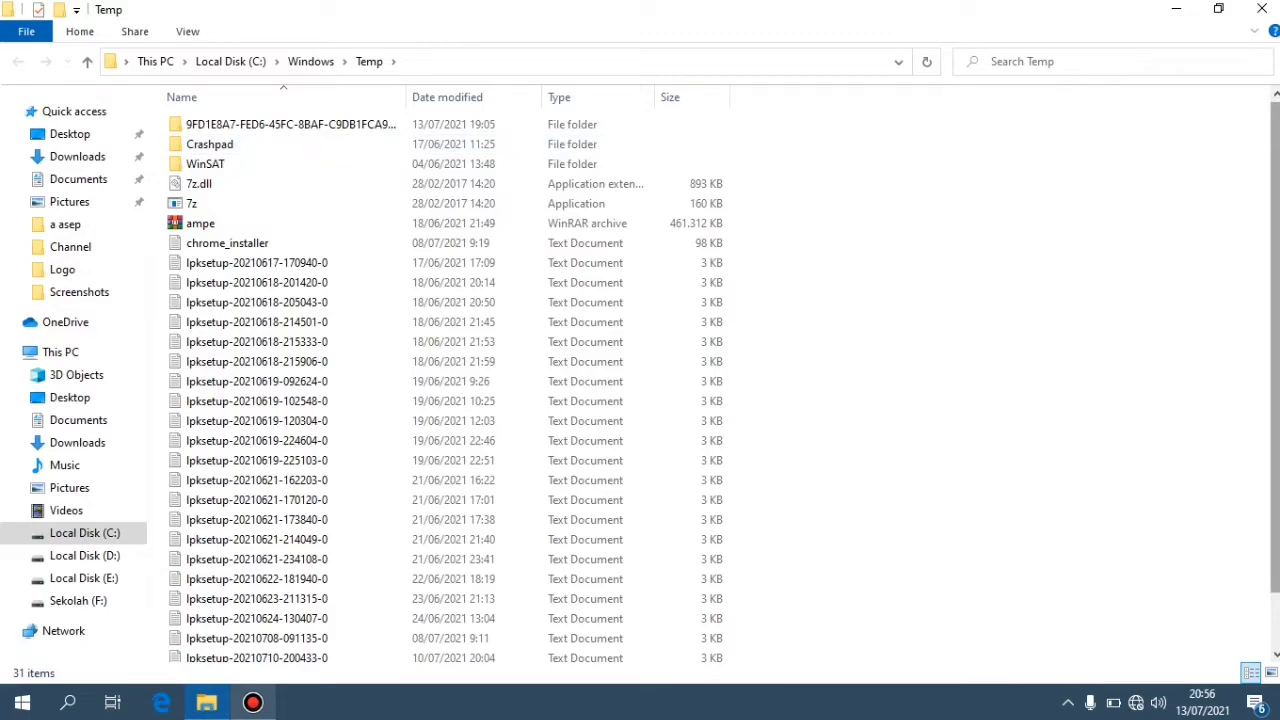
# - Delete everything in the Windows Temp folder, granting administrator permission for all current items and skipping all files in use
pyautogui.scroll(-1, 977, 425)
pyautogui.scroll(1, 932, 418)
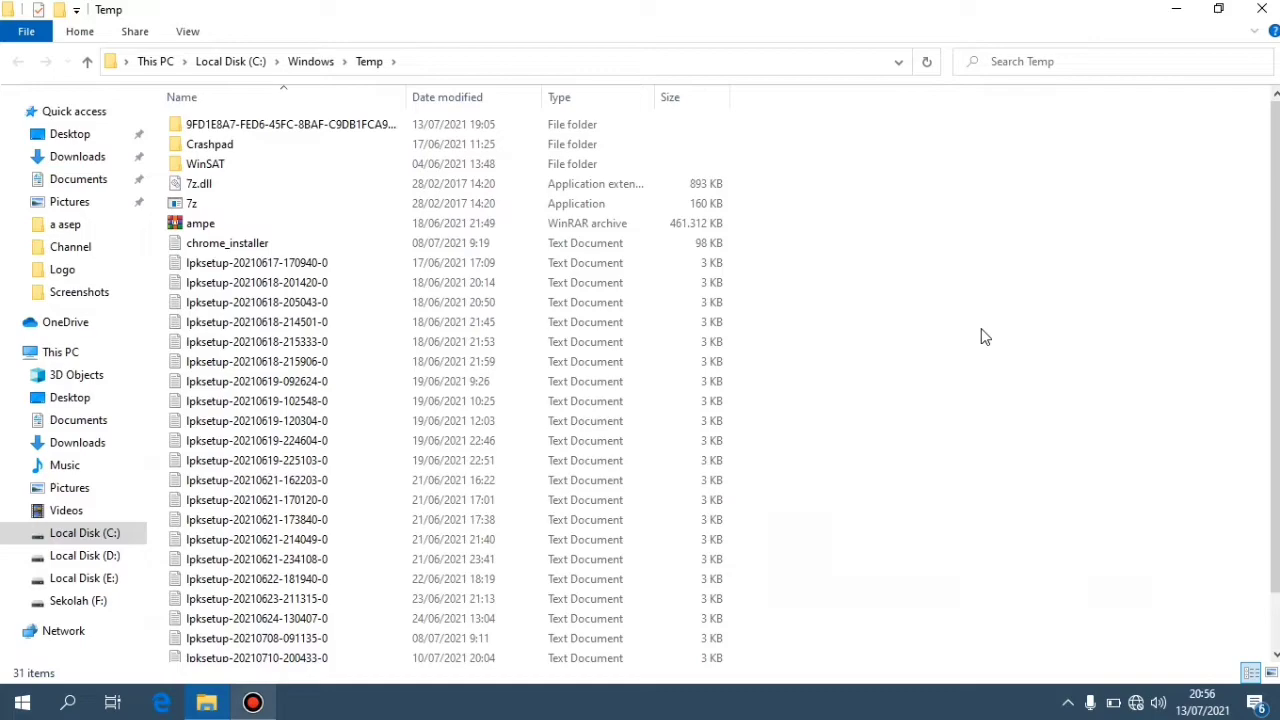
pyautogui.hotkey('ctrl', 'a')
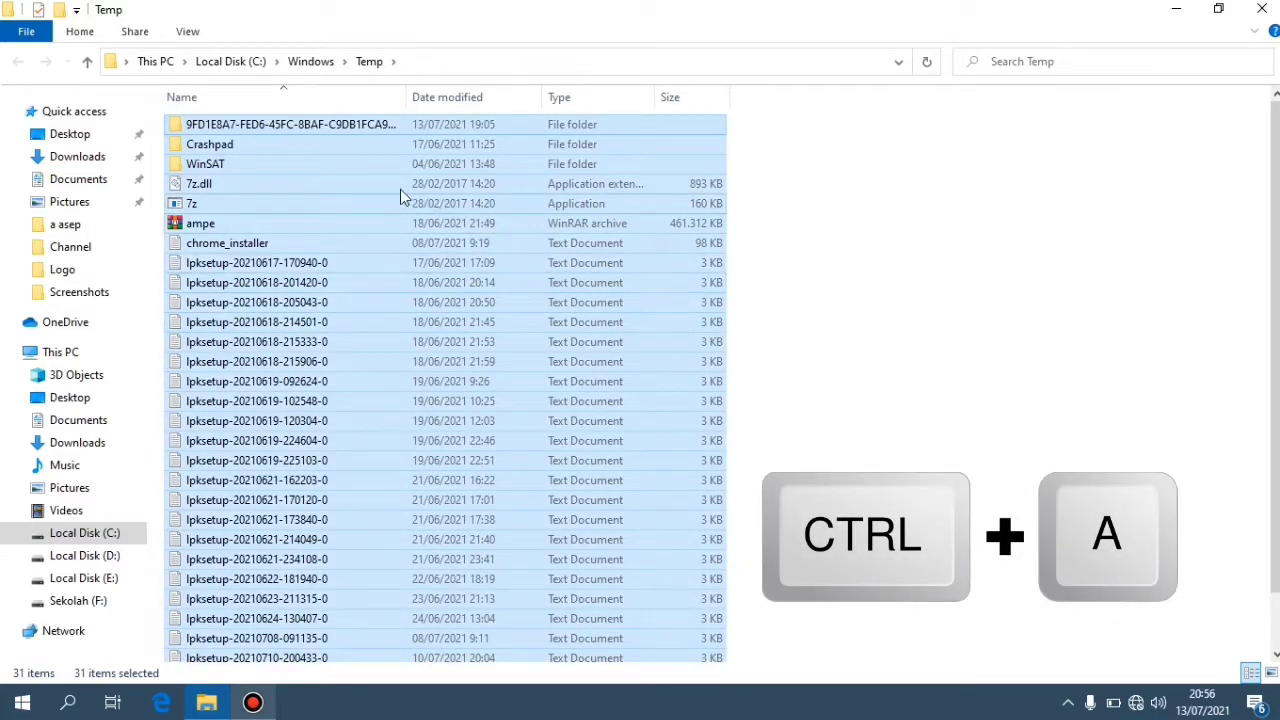
pyautogui.rightClick(449, 221)
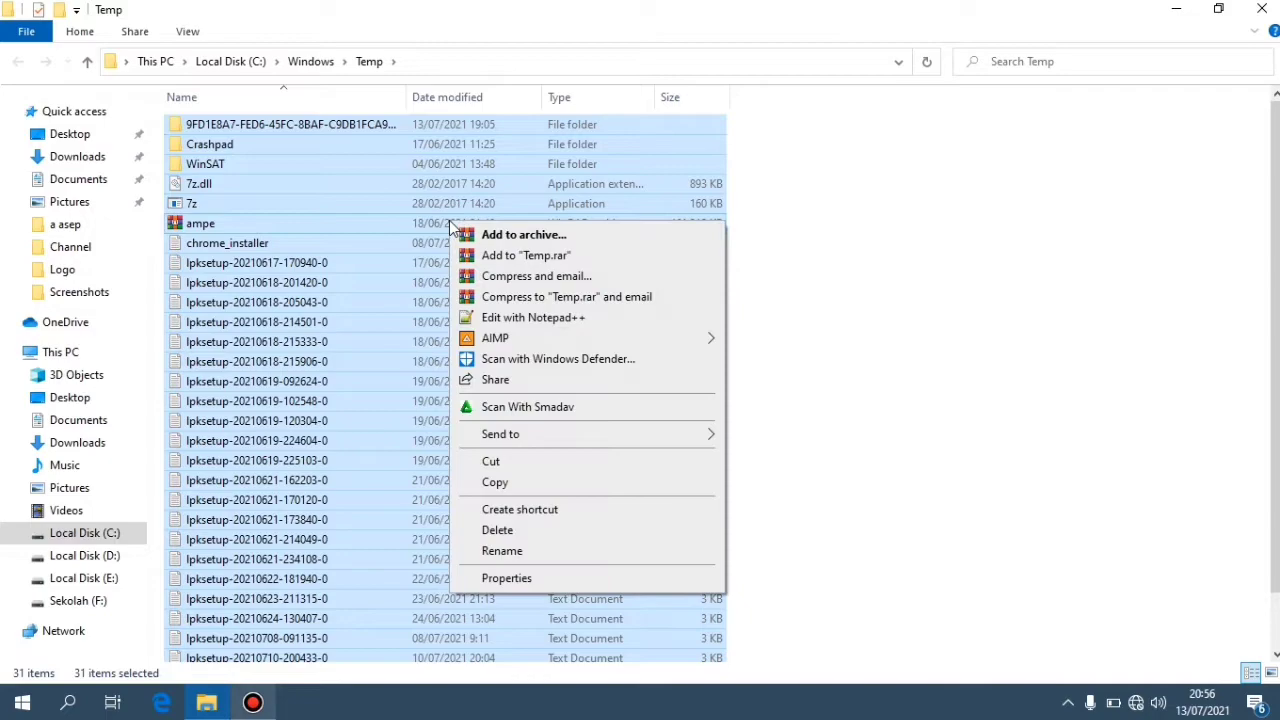
pyautogui.click(497, 532)
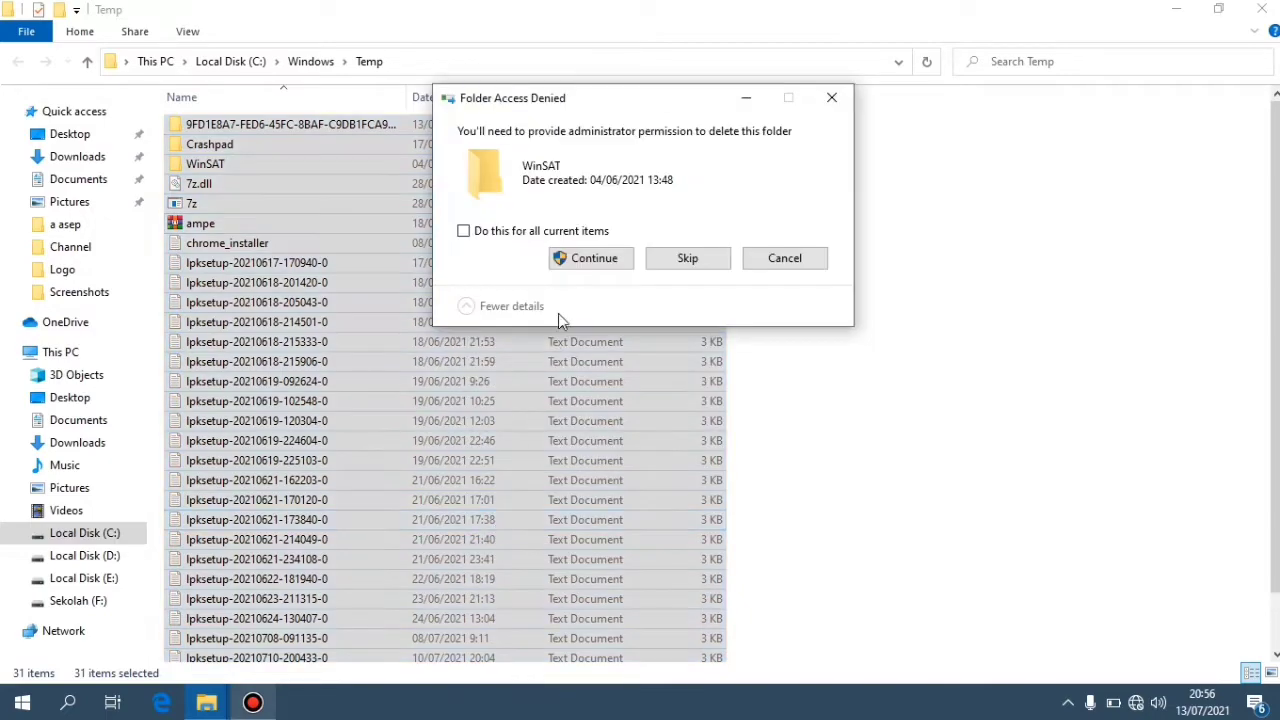
pyautogui.click(463, 231)
pyautogui.click(594, 259)
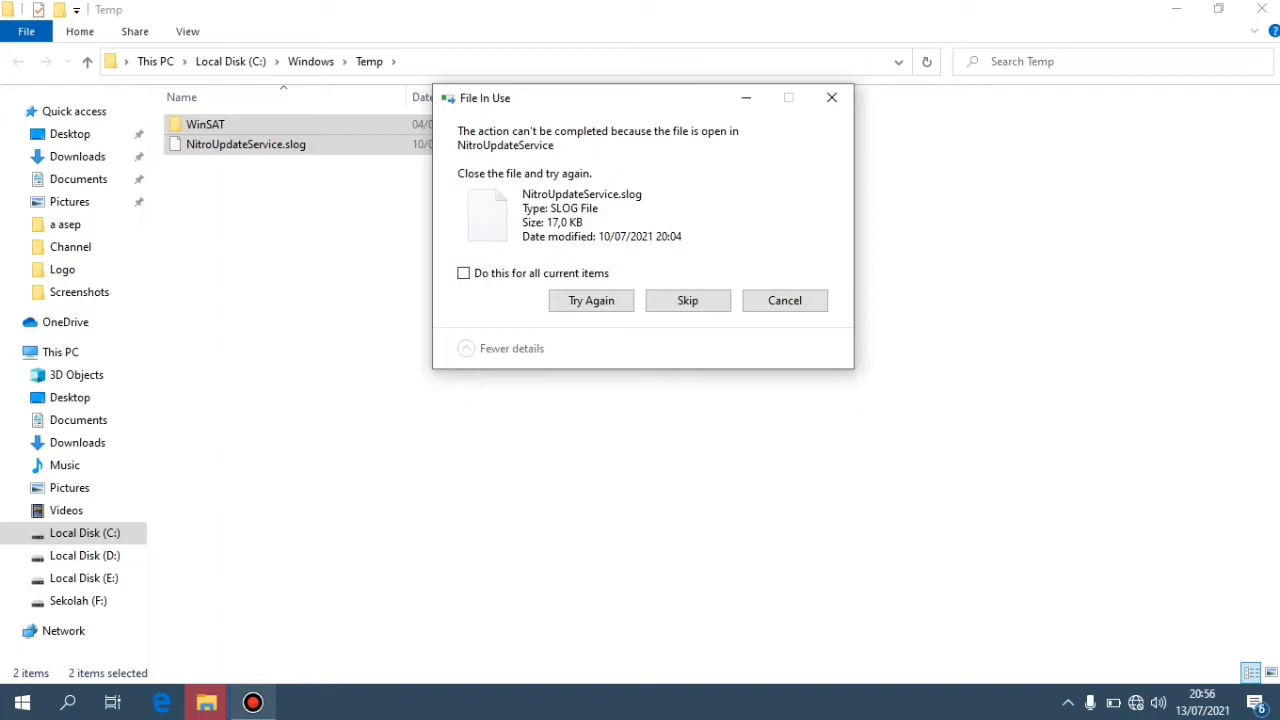
pyautogui.click(464, 275)
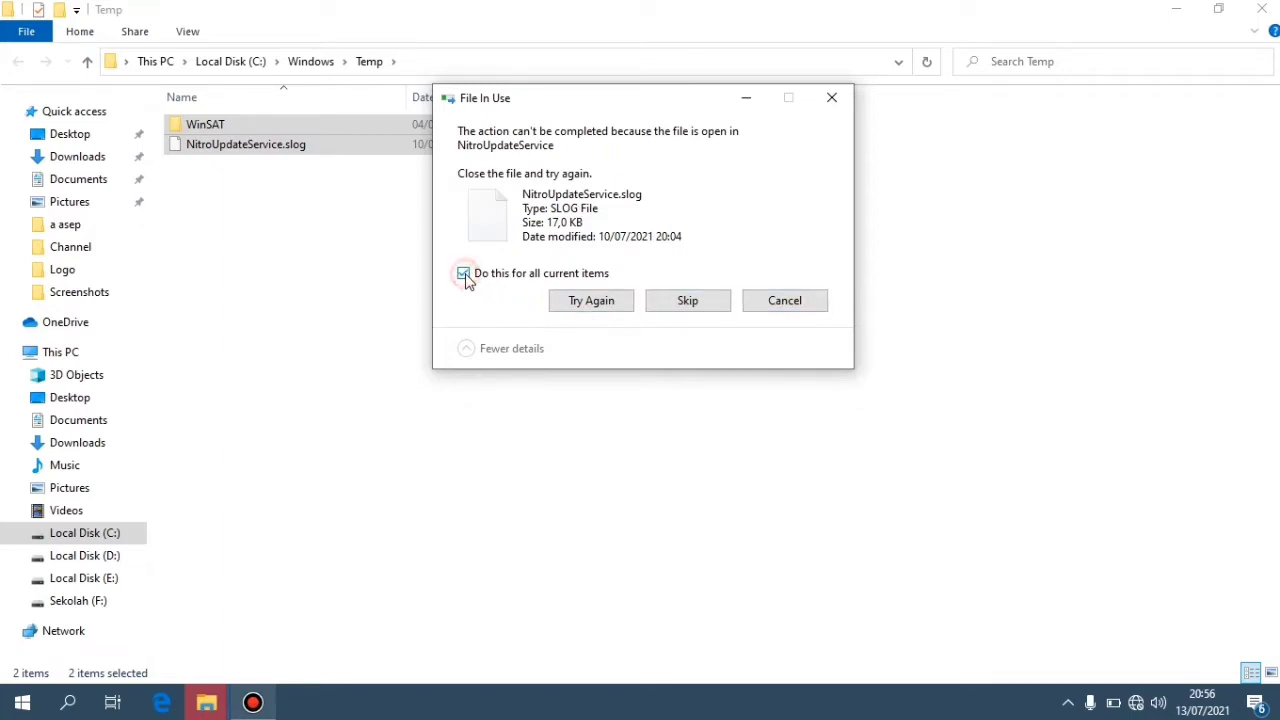
pyautogui.click(687, 300)
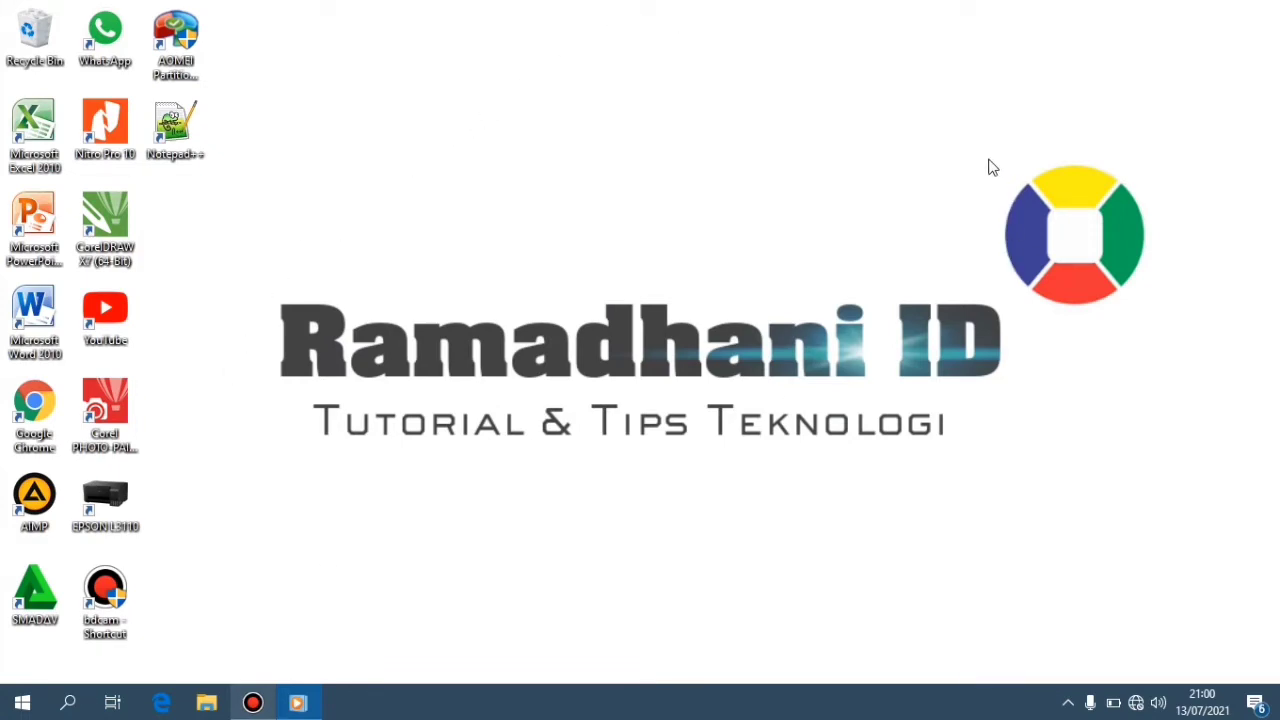
# - Open the user's temporary files folder by running %temp%
pyautogui.press('super+r')
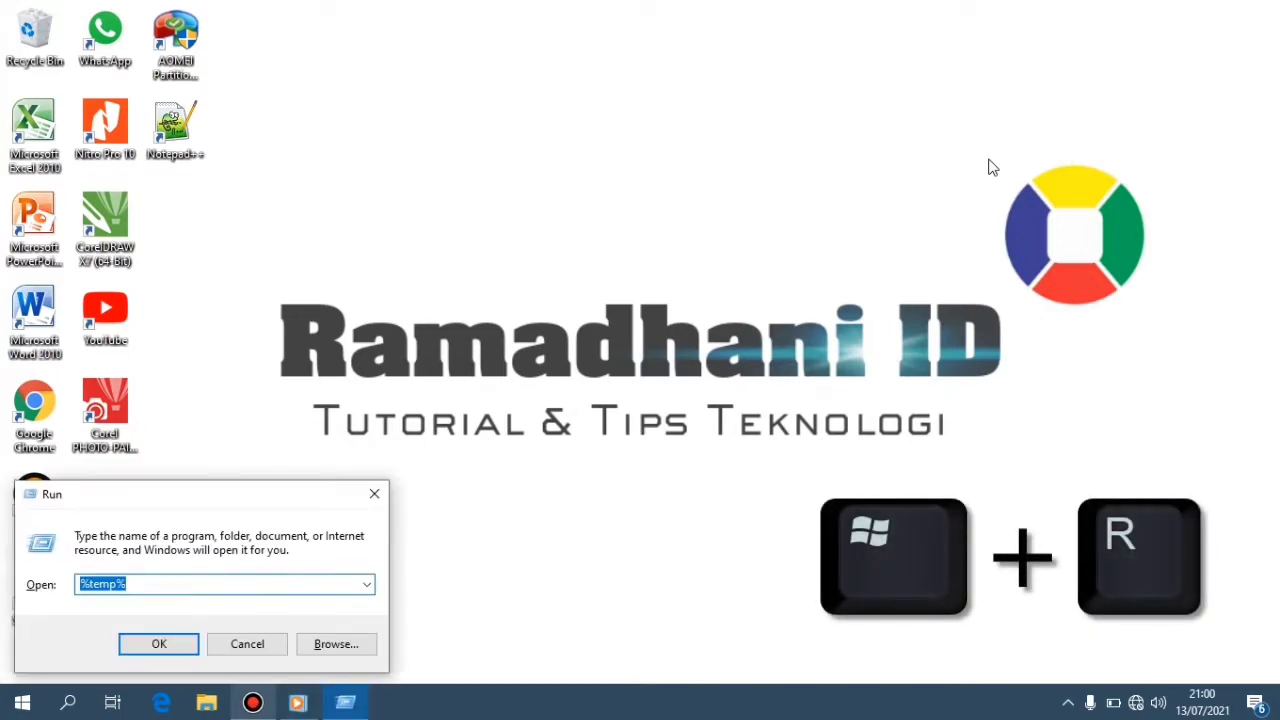
pyautogui.write('%temp')
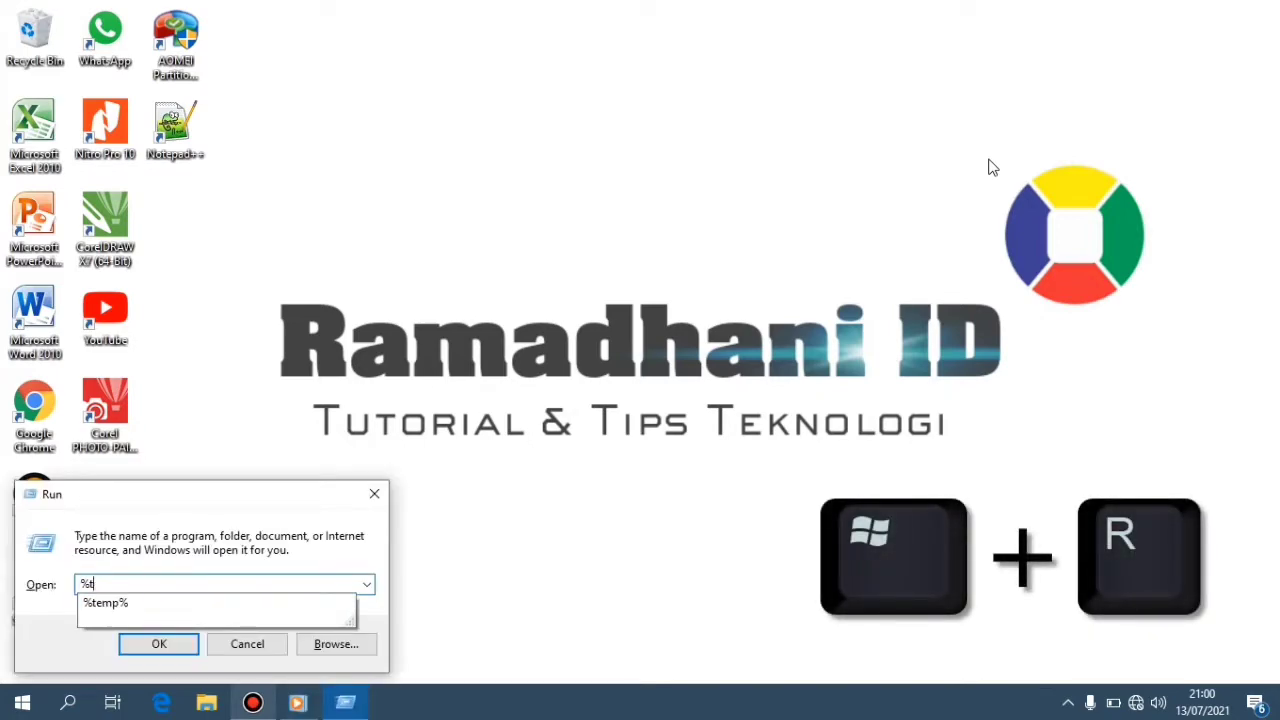
pyautogui.press('BackSpace')
pyautogui.press('BackSpace')
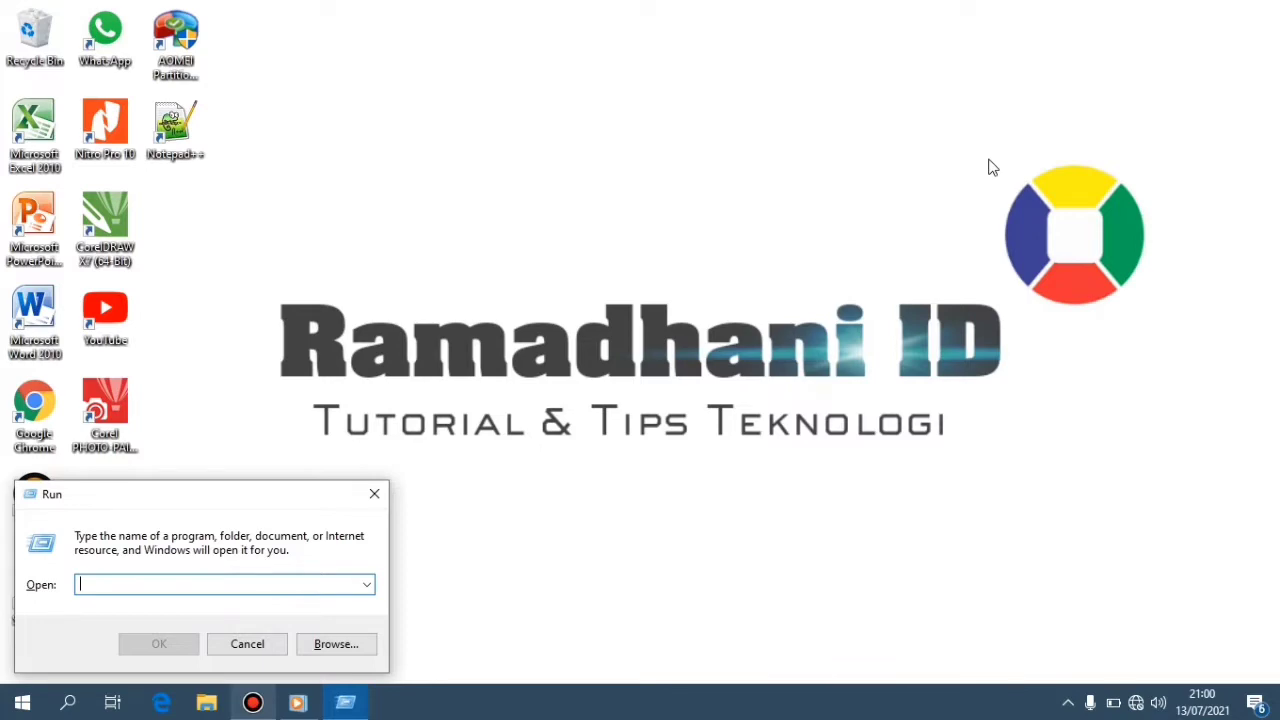
pyautogui.write('%temp%')
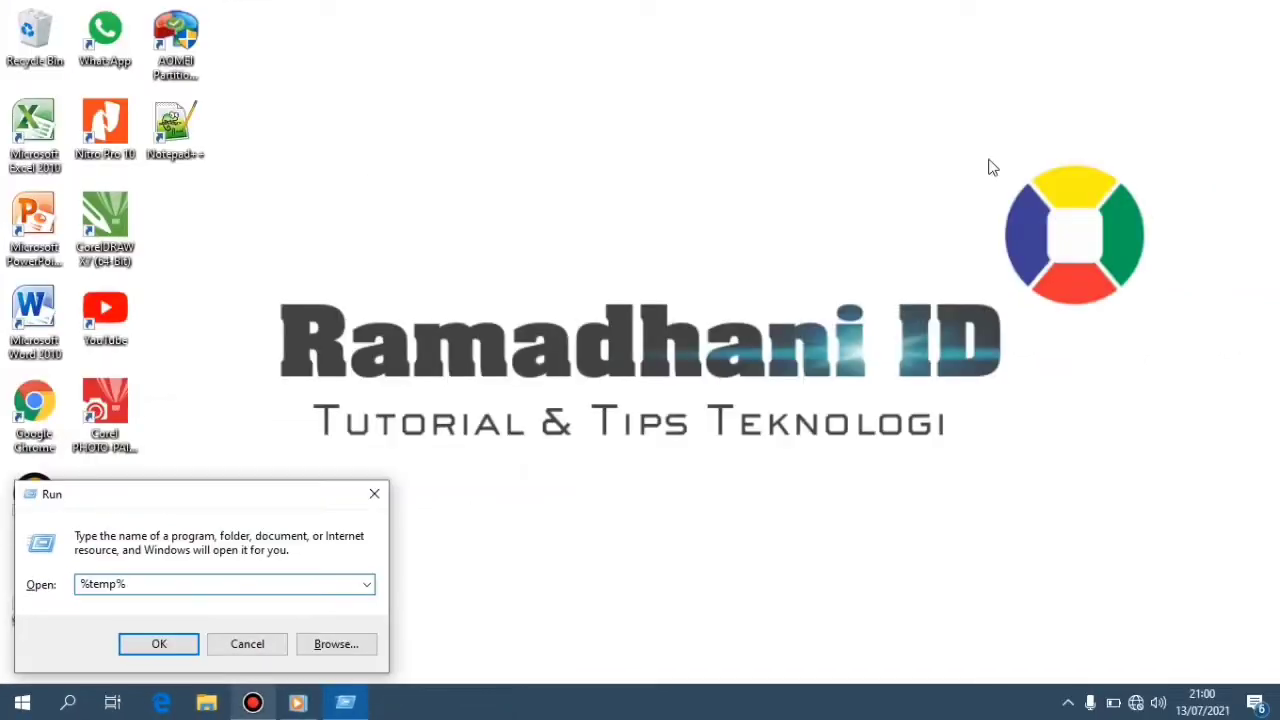
pyautogui.press('Return')
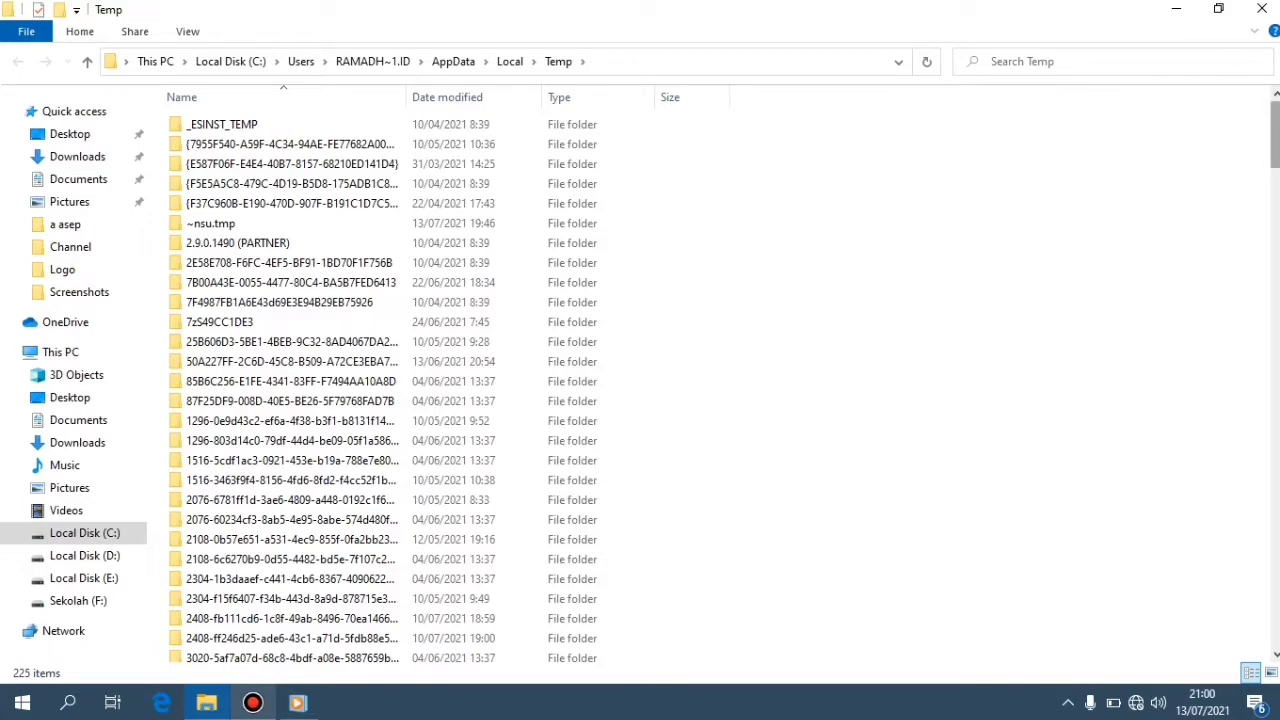
pyautogui.moveTo(1274, 145)
pyautogui.mouseDown()
pyautogui.moveTo(1266, 194)
pyautogui.moveTo(1203, 326)
pyautogui.moveTo(1183, 433)
pyautogui.moveTo(1274, 125)
pyautogui.mouseUp()
pyautogui.moveTo(913, 126); pyautogui.dragTo(426, 512)
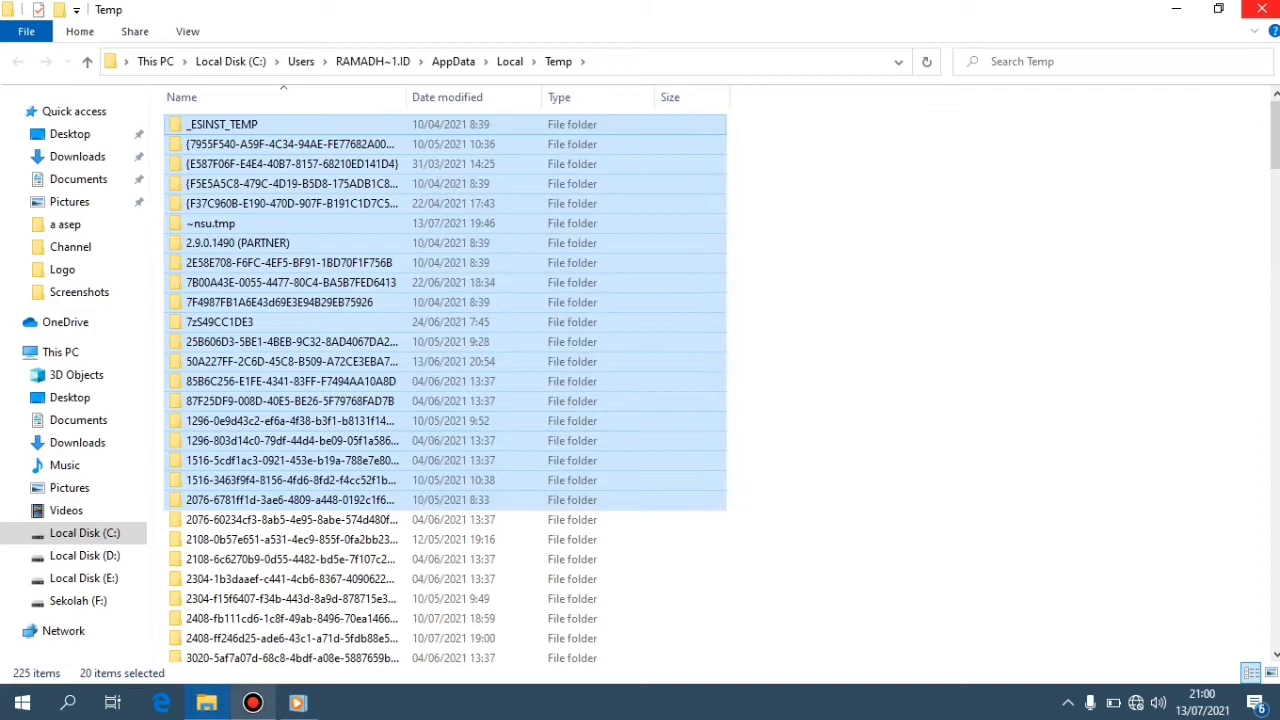
pyautogui.scroll(-4, 1270, 245)
pyautogui.moveTo(1270, 245); pyautogui.dragTo(1270, 130)
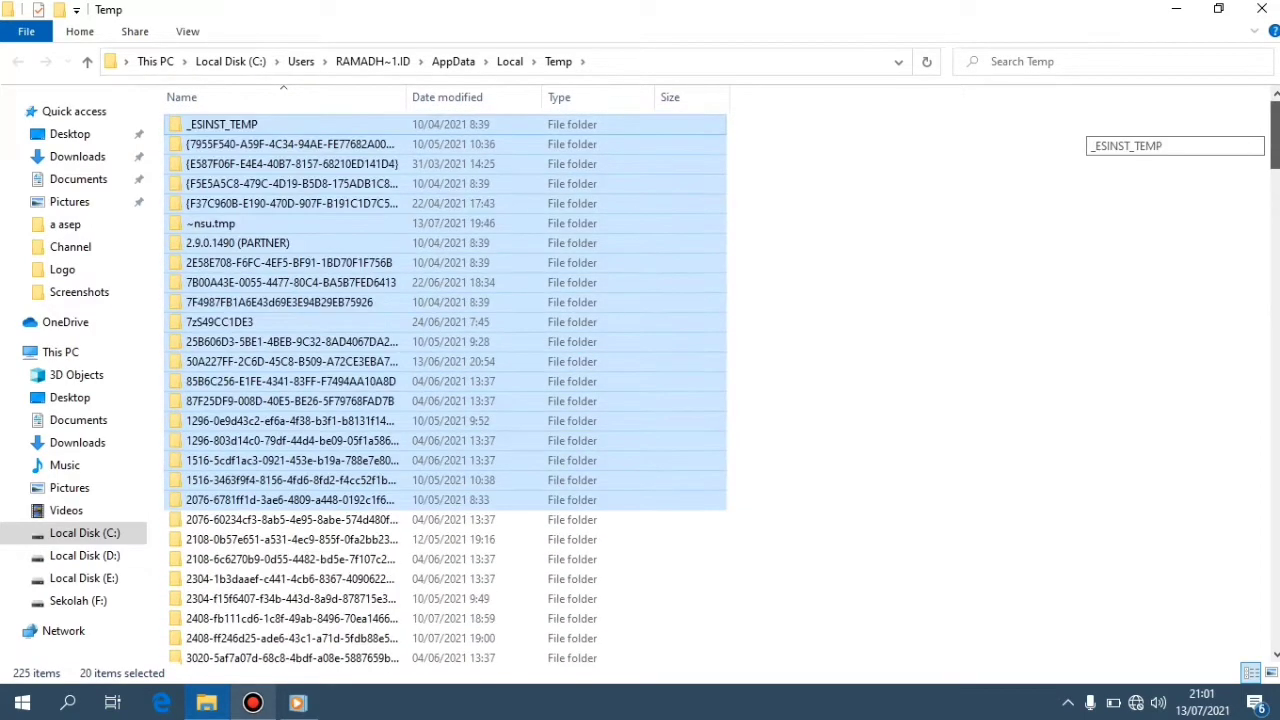
pyautogui.click(954, 229)
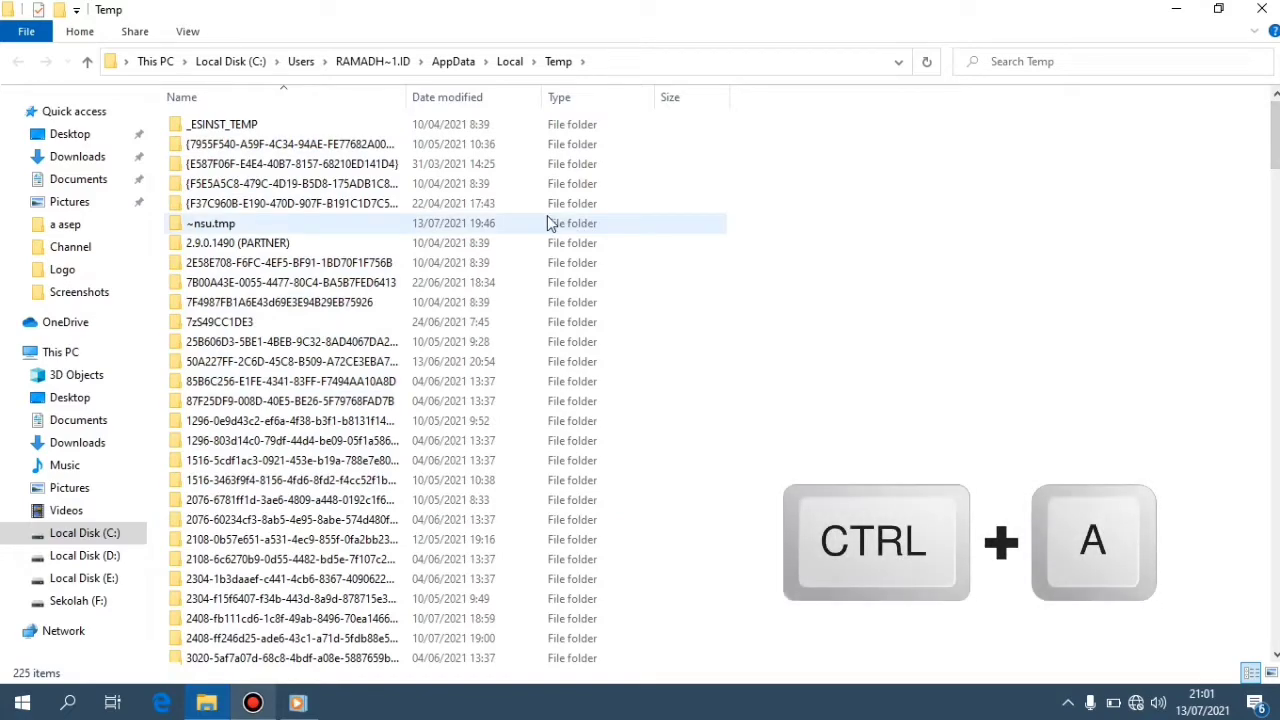
# - Delete everything in the user's Temp folder, skipping all current items that need administrator permission
pyautogui.hotkey('ctrl', 'a')
pyautogui.rightClick(475, 182)
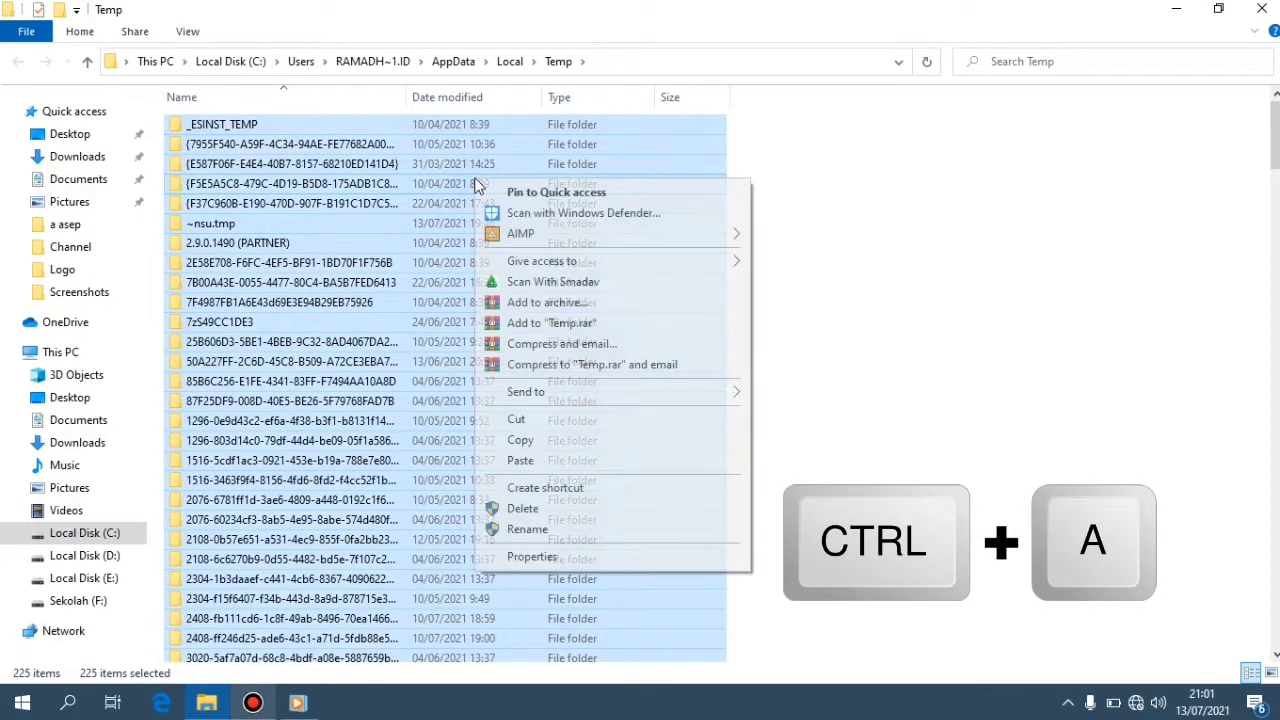
pyautogui.click(535, 507)
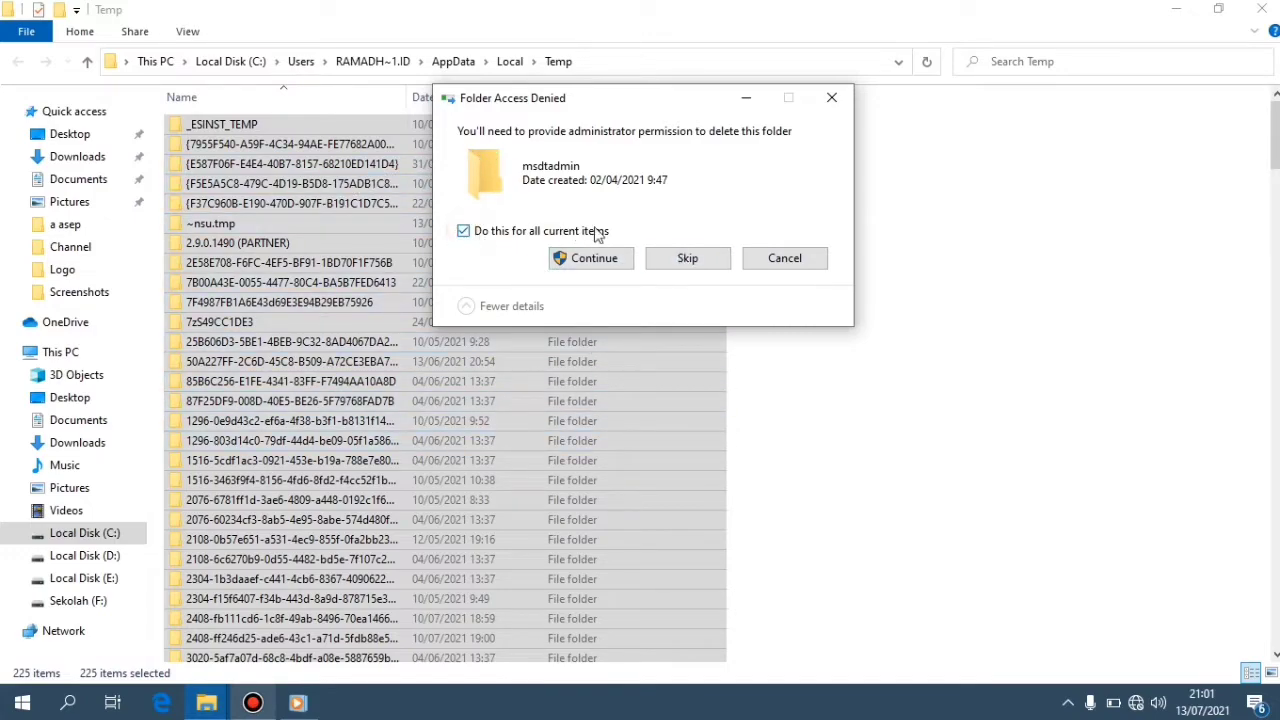
pyautogui.click(683, 258)
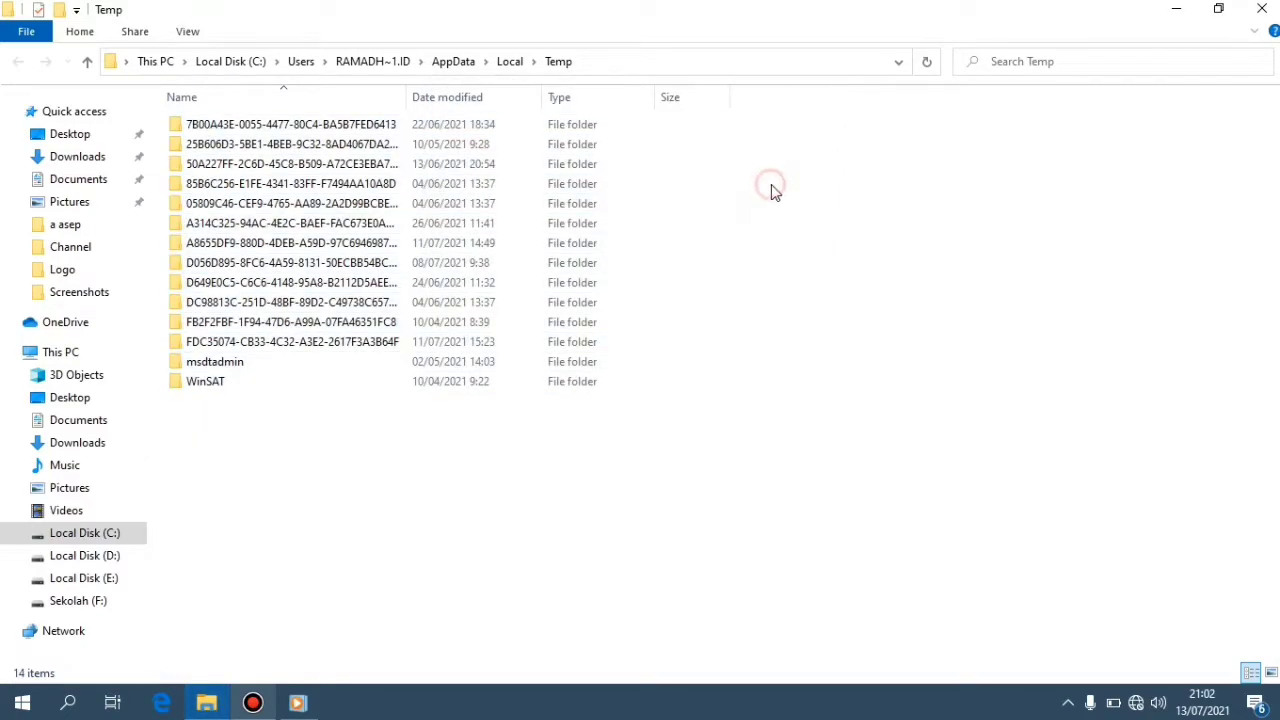
pyautogui.click(769, 188)
pyautogui.moveTo(923, 470); pyautogui.dragTo(274, 115)
pyautogui.moveTo(846, 504); pyautogui.dragTo(220, 128)
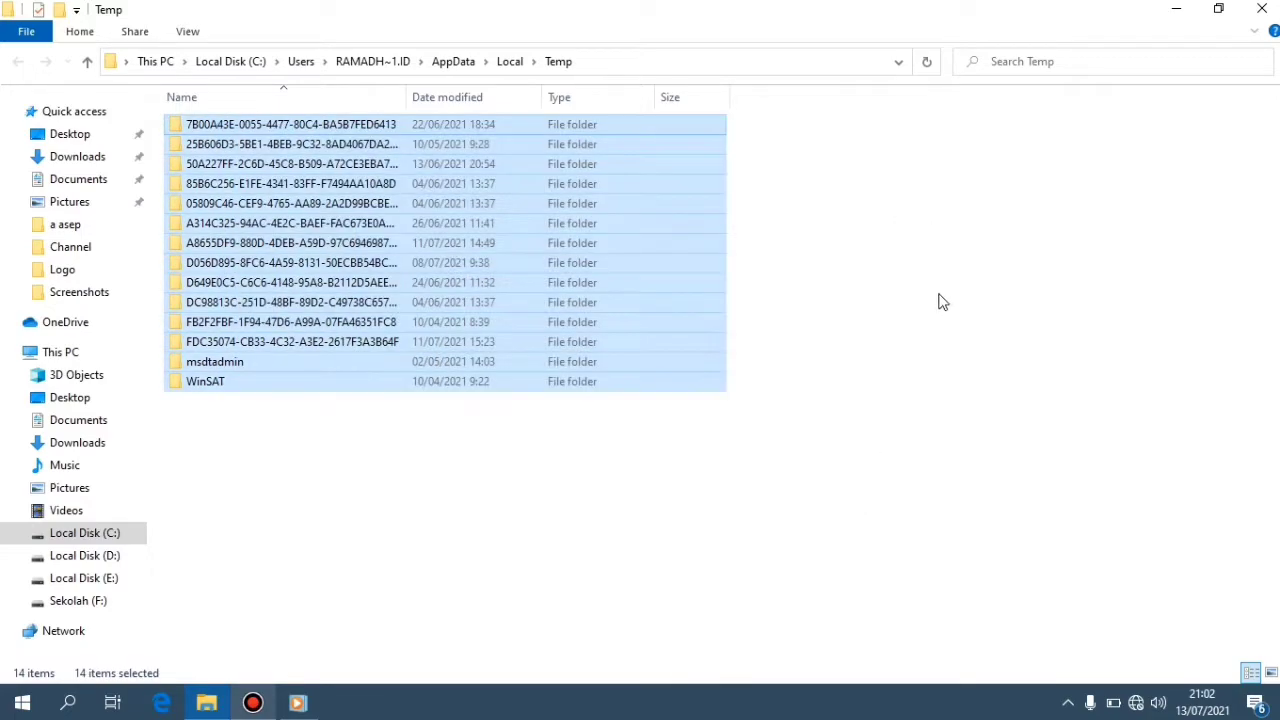
pyautogui.click(946, 299)
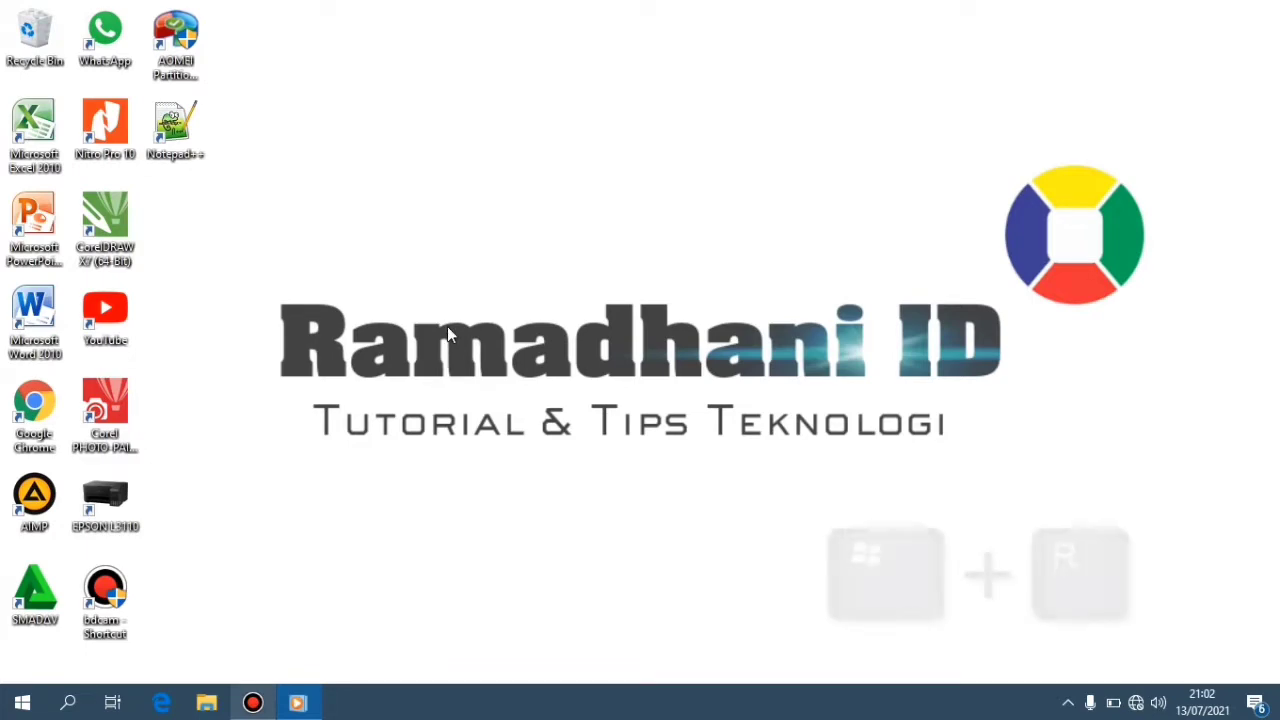
# - Open the Windows Prefetch folder by running prefetch
pyautogui.press('super+r')
pyautogui.press('BackSpace')
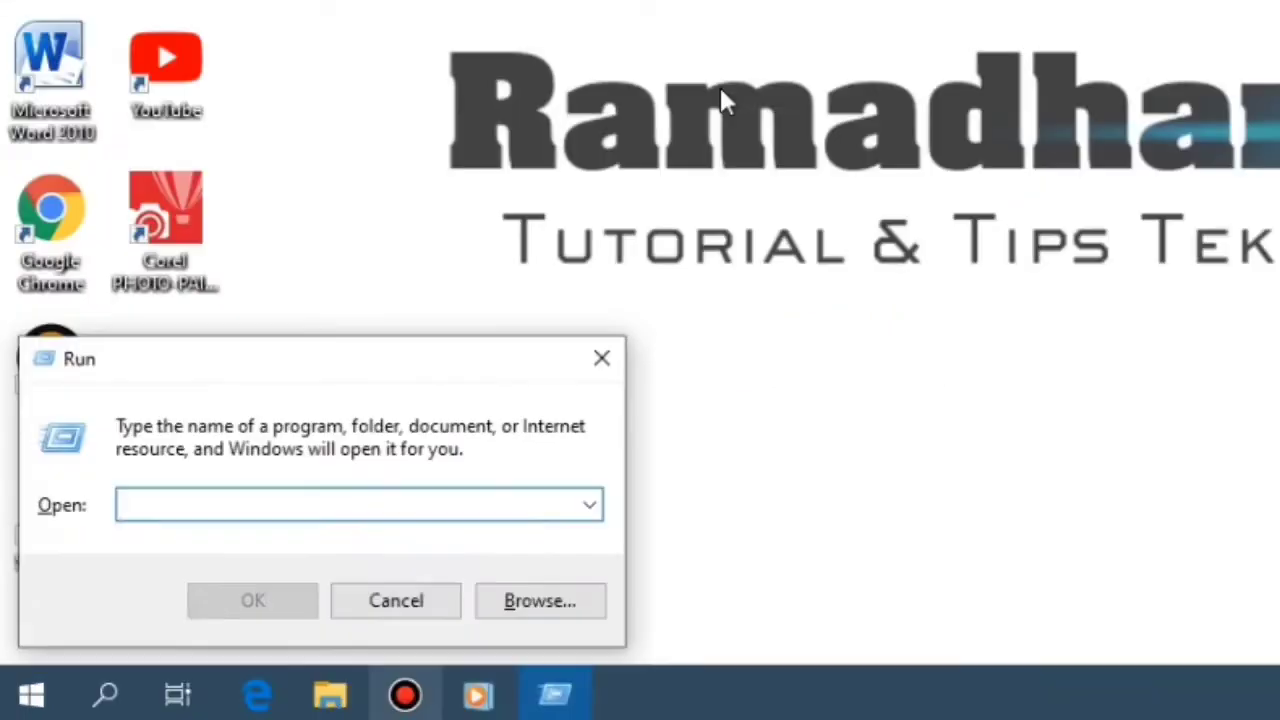
pyautogui.write('p')
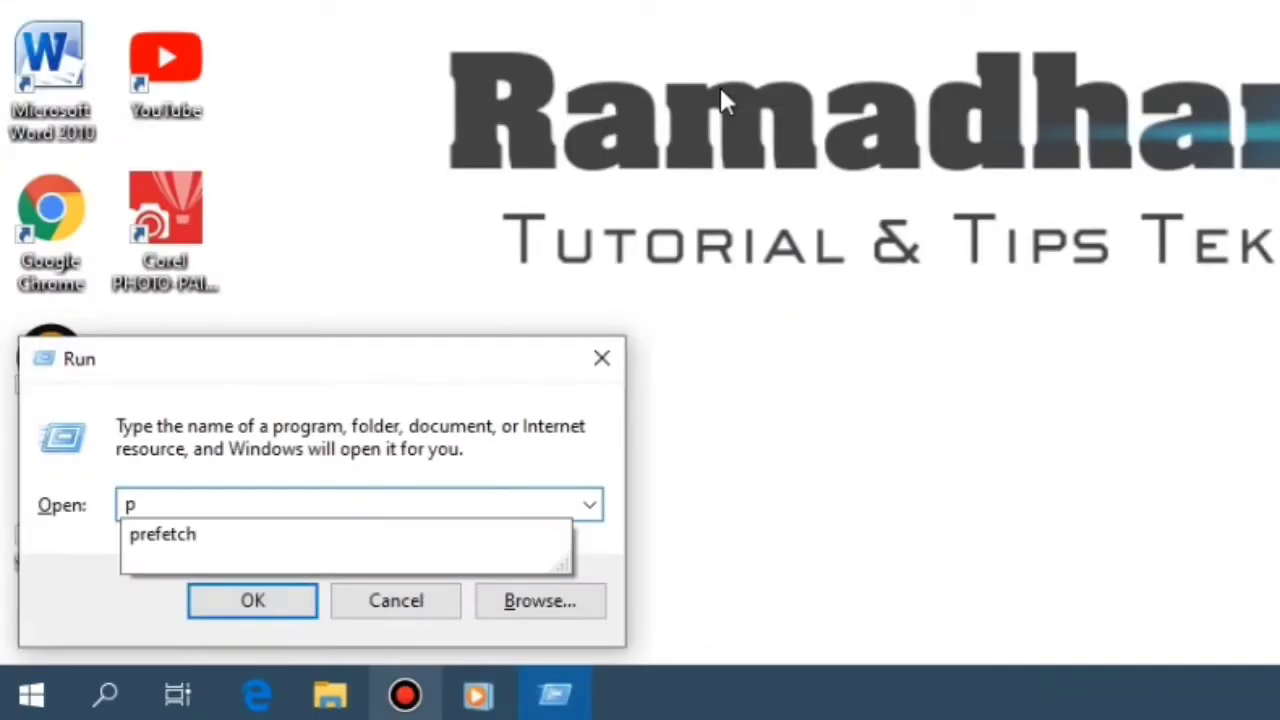
pyautogui.write('r')
pyautogui.press('Down')
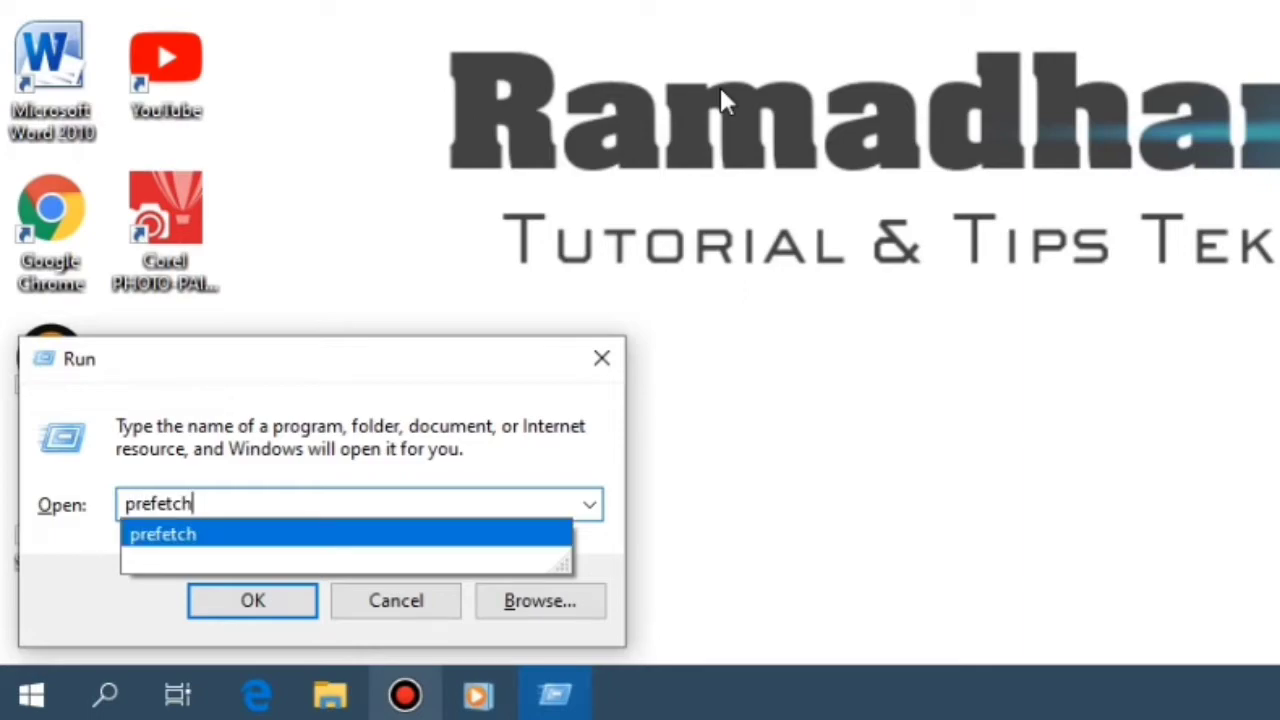
pyautogui.press('Return')
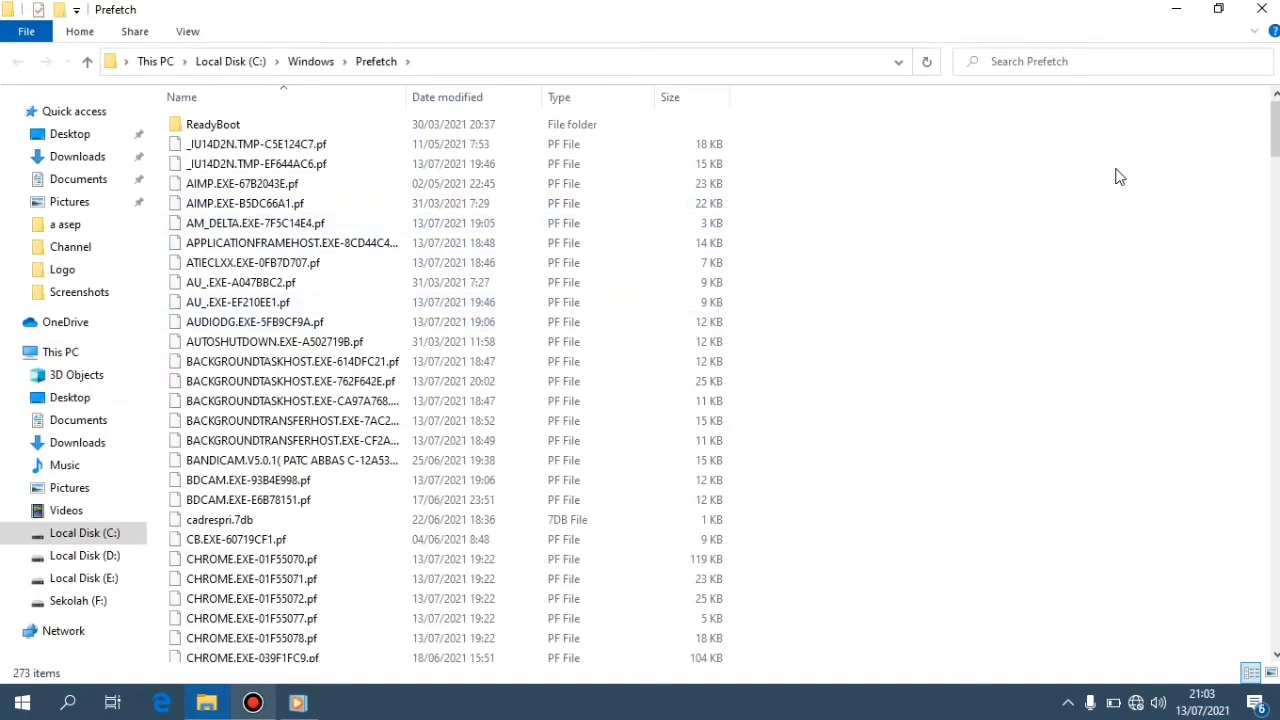
# - Delete everything in the Prefetch folder, skipping all files in use, and minimize the folder window
pyautogui.moveTo(1275, 130); pyautogui.dragTo(1275, 364)
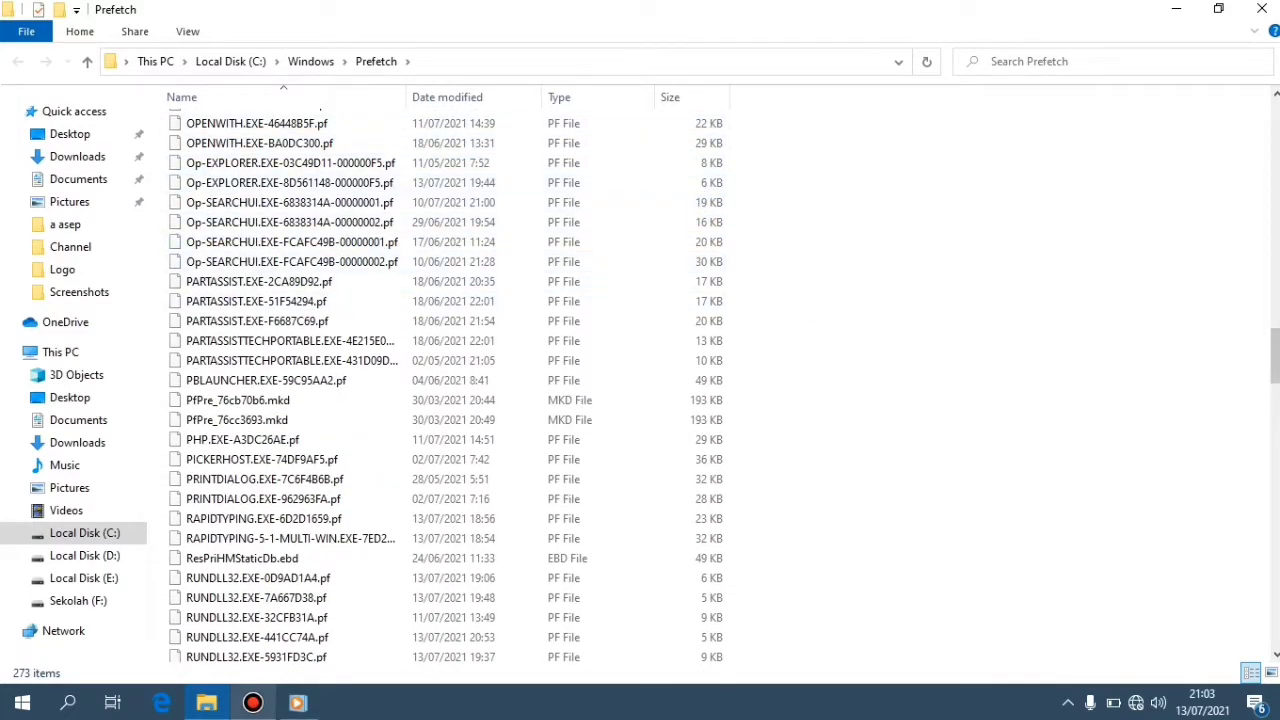
pyautogui.scroll(20, 1090, 340)
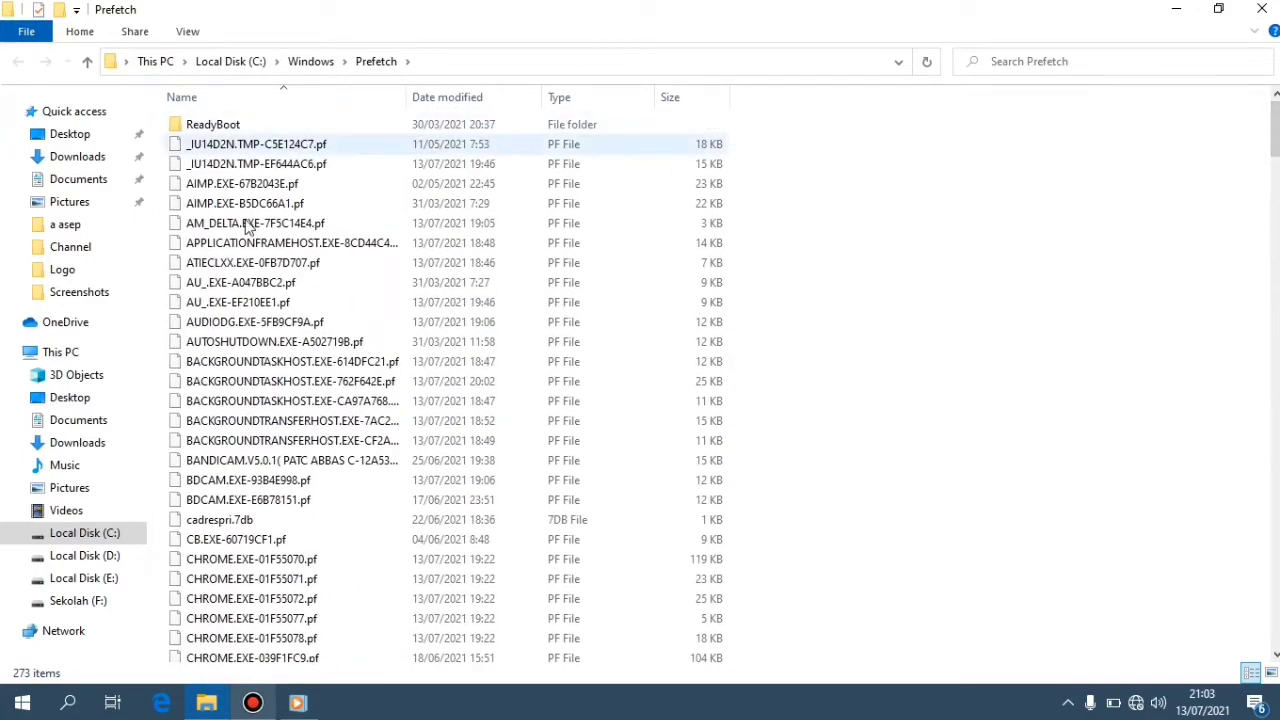
pyautogui.moveTo(1276, 130); pyautogui.dragTo(1272, 90)
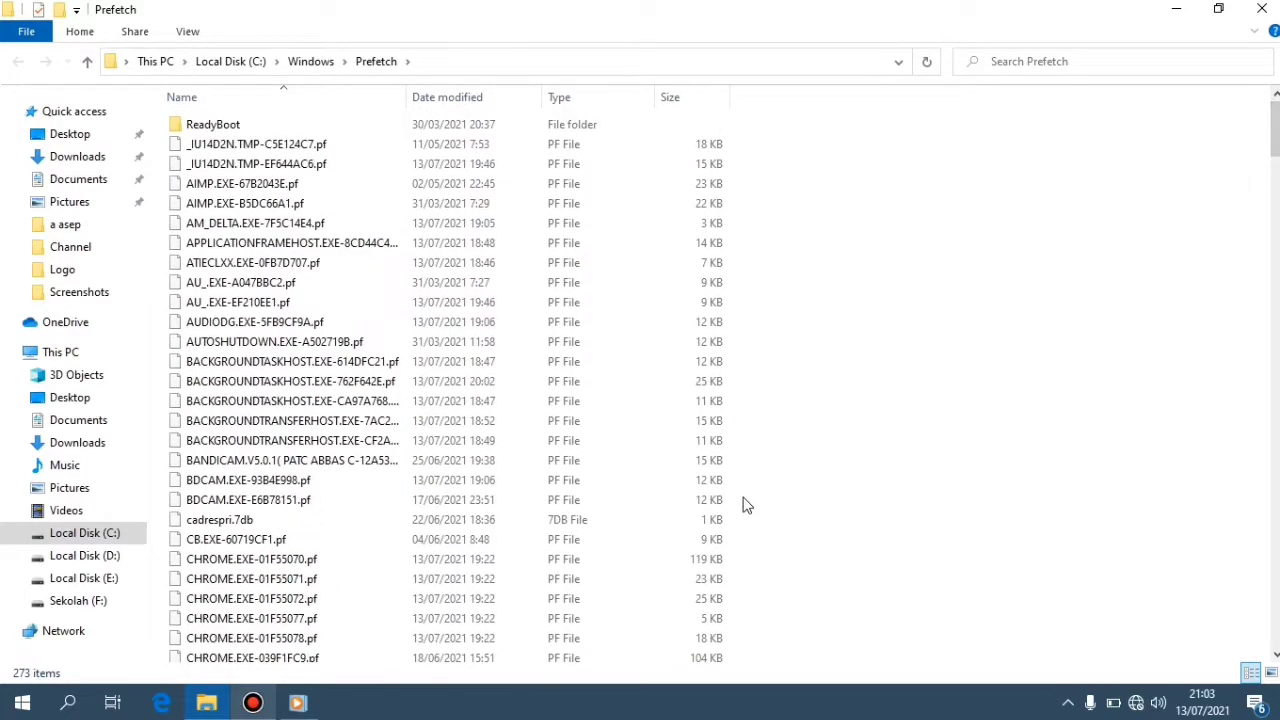
pyautogui.hotkey('ctrl', 'a')
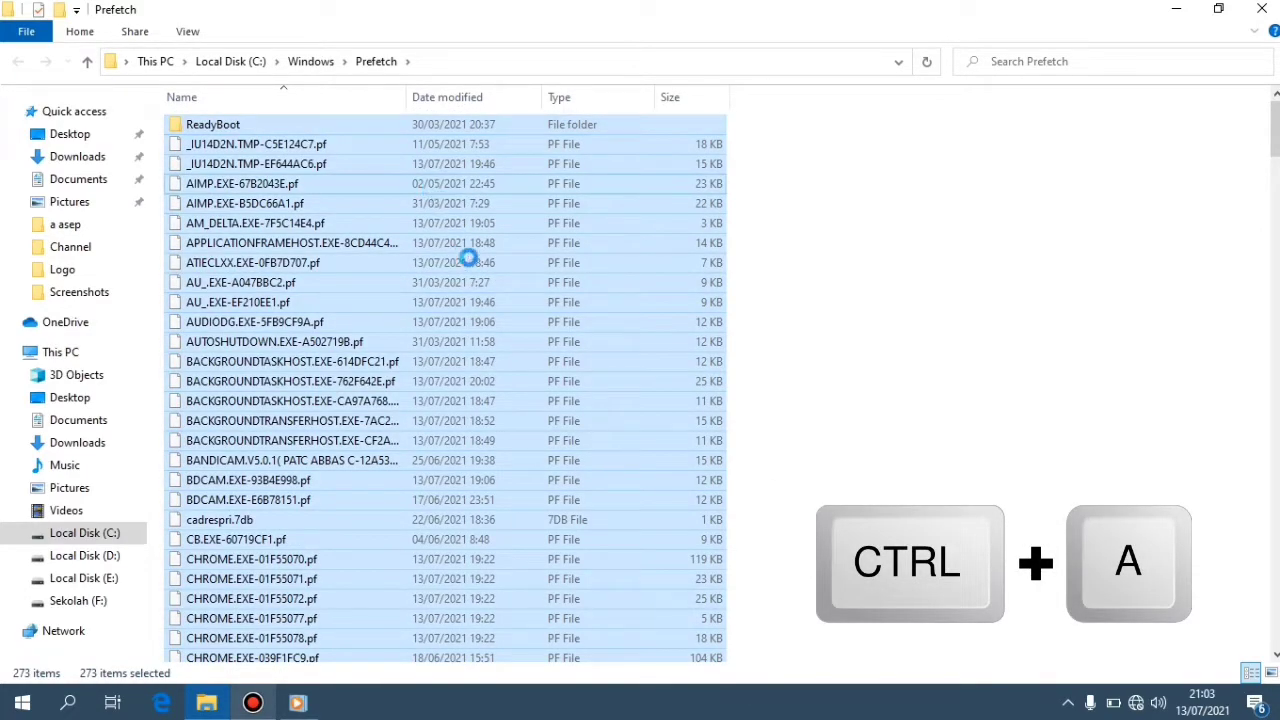
pyautogui.press('Menu')
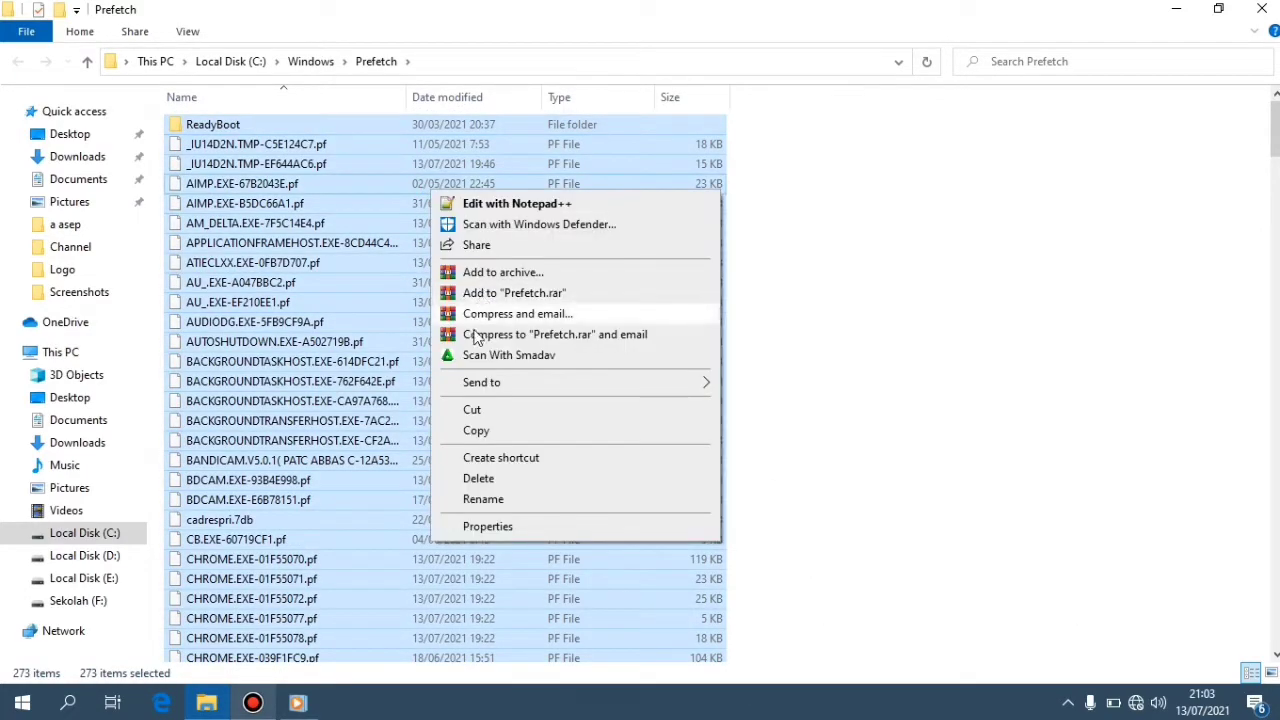
pyautogui.click(486, 482)
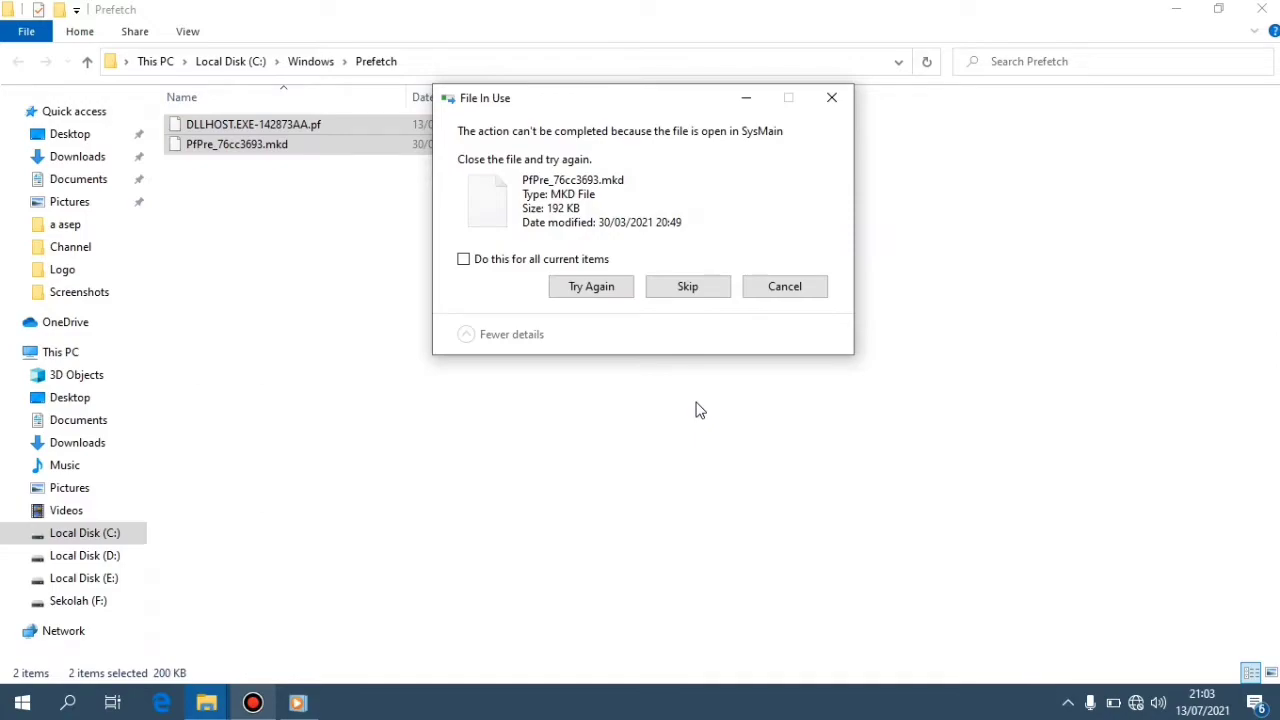
pyautogui.click(476, 262)
pyautogui.click(687, 287)
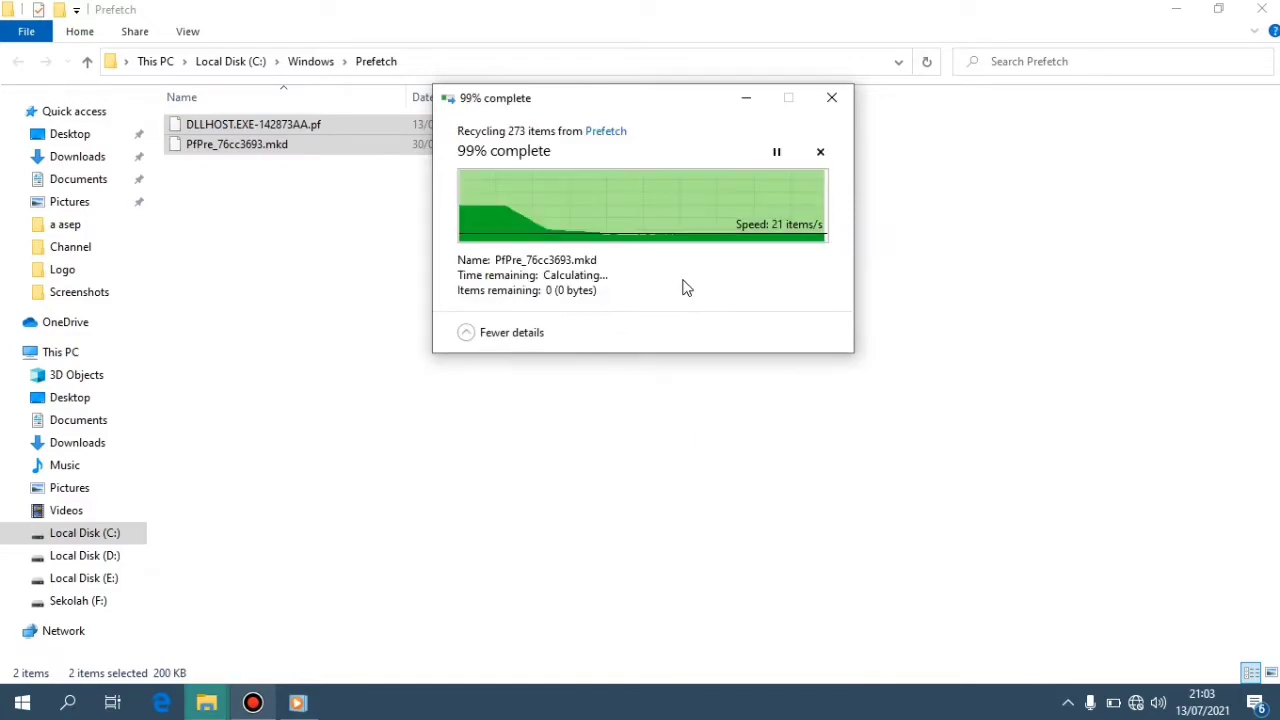
pyautogui.hotkey('ctrl', 'a')
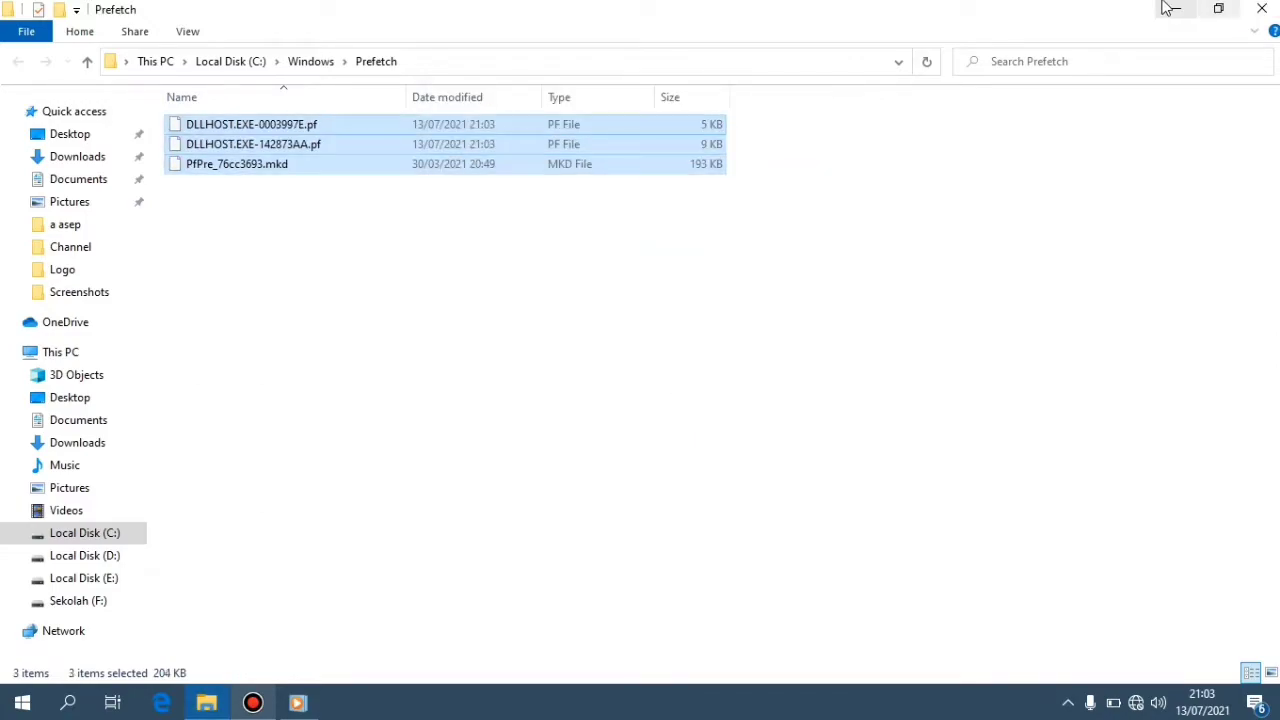
pyautogui.click(1165, 8)
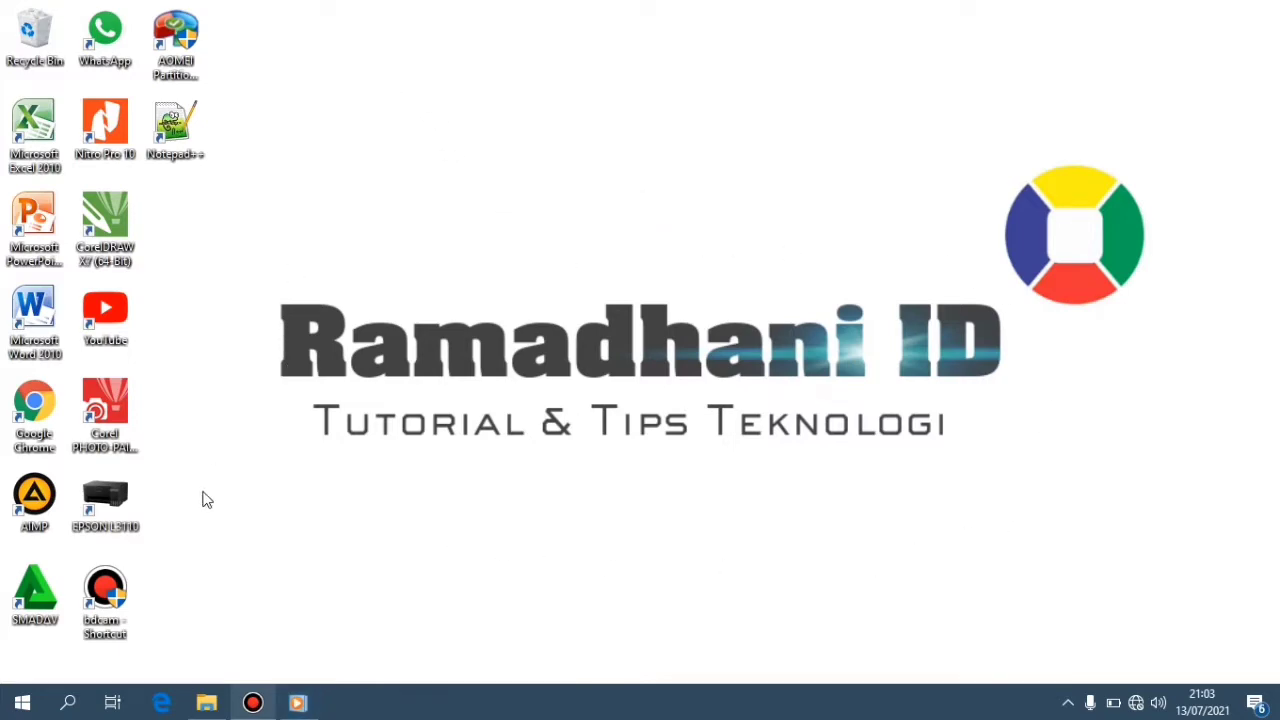
# - Bring back the File Explorer window and open Local Disk (C:)
pyautogui.click(201, 706)
pyautogui.click(381, 441)
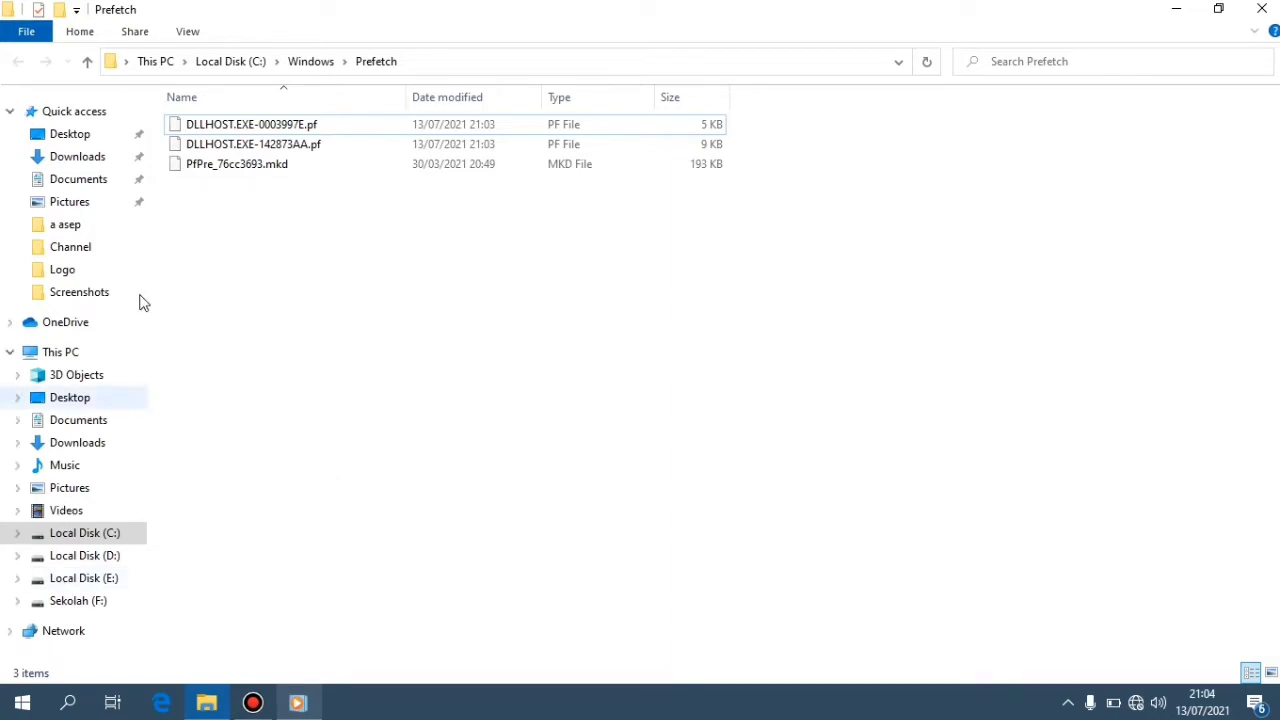
pyautogui.click(94, 533)
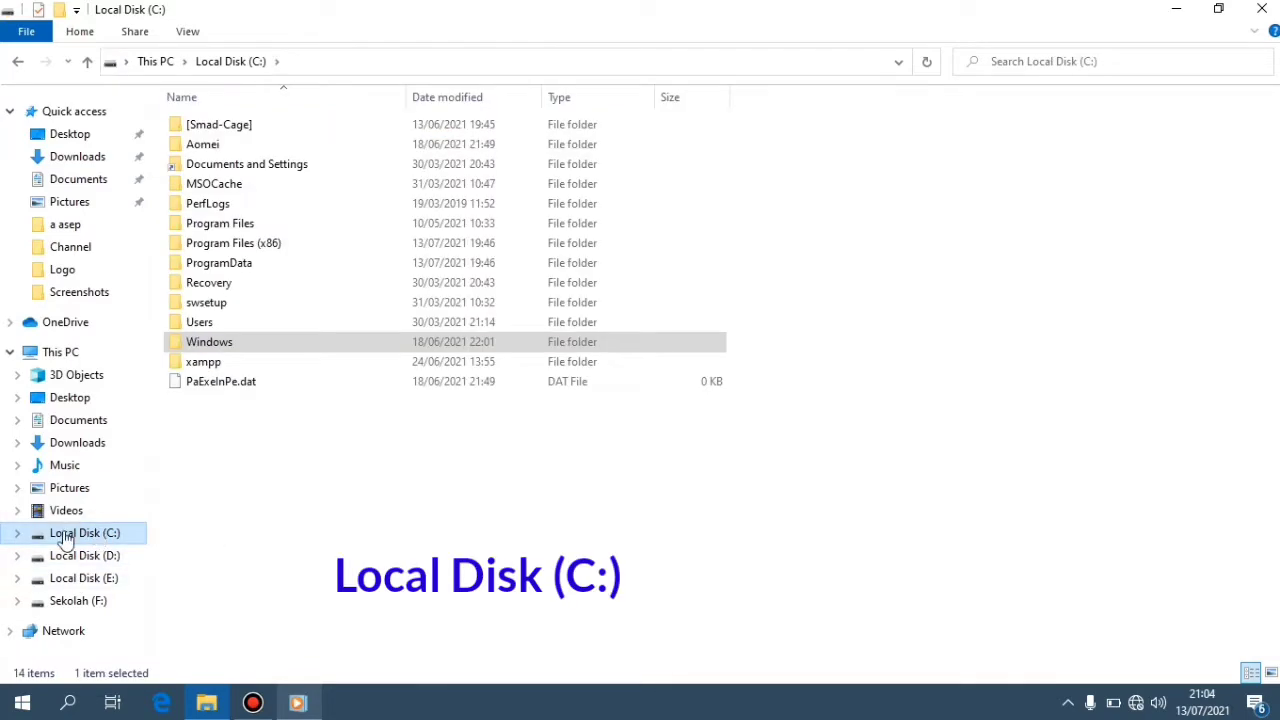
# - Open Disk Cleanup for Local Disk (C:) from the drive's properties
pyautogui.rightClick(86, 536)
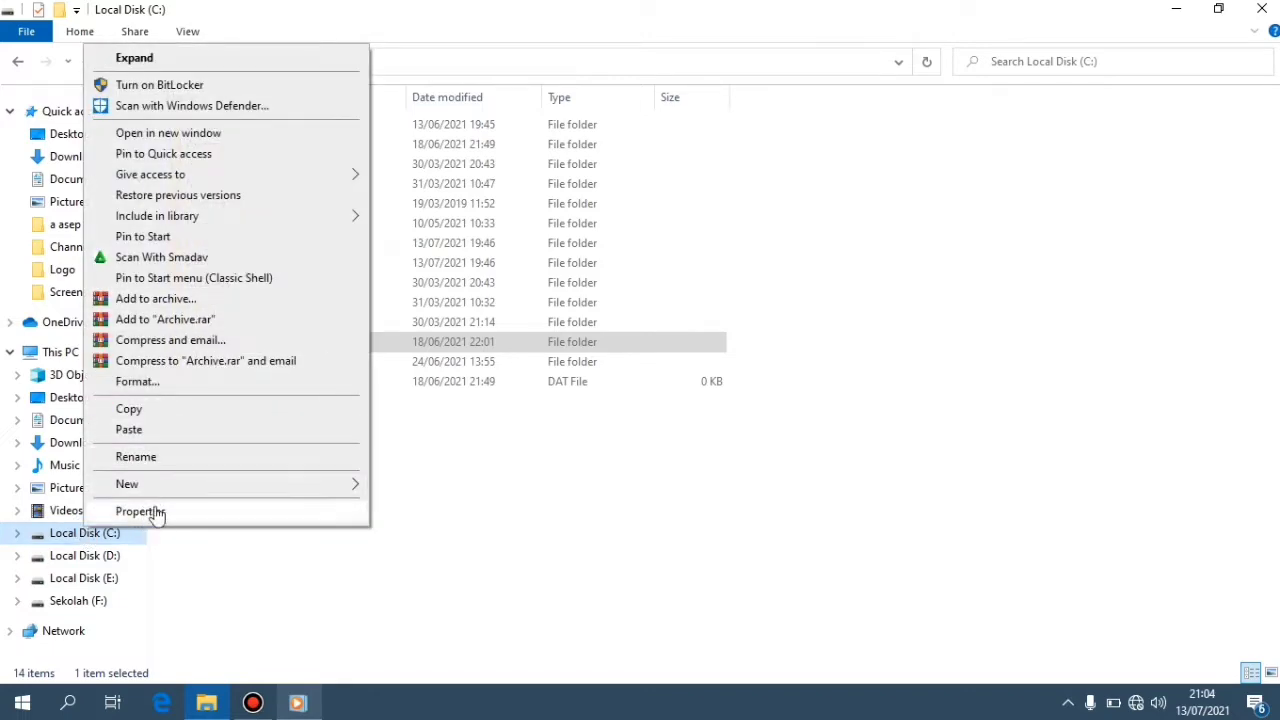
pyautogui.click(140, 512)
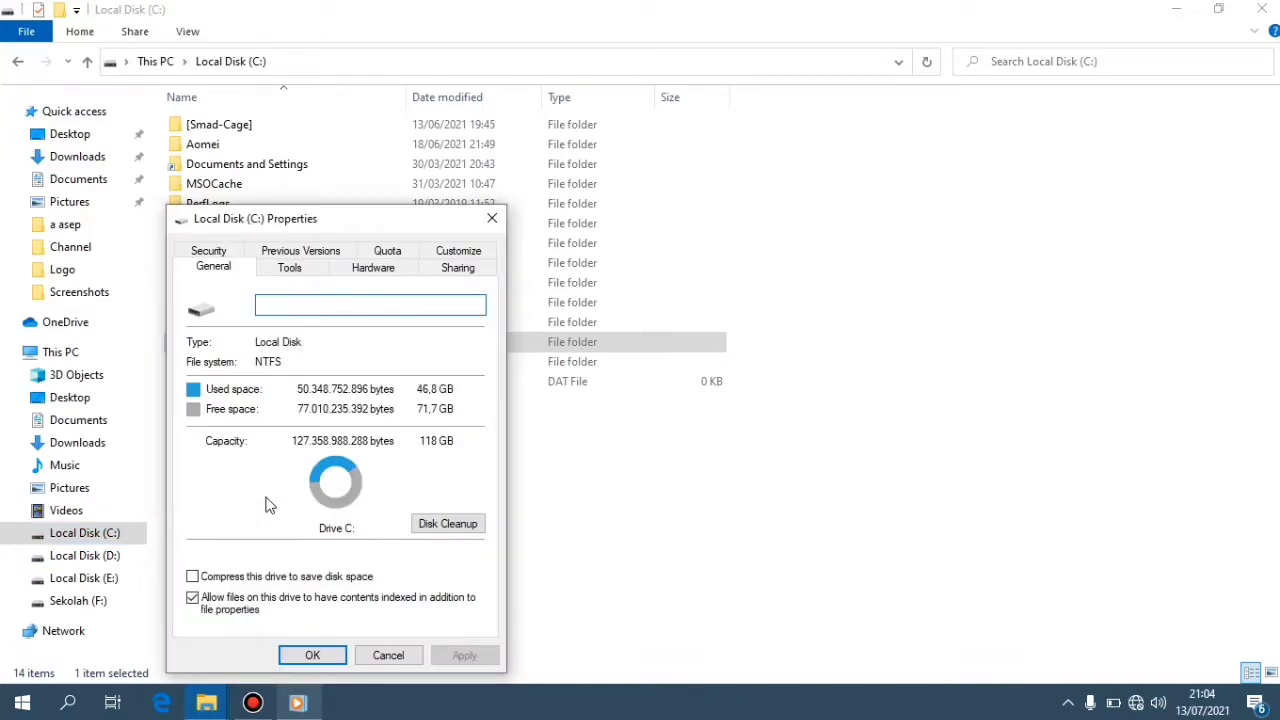
pyautogui.click(447, 530)
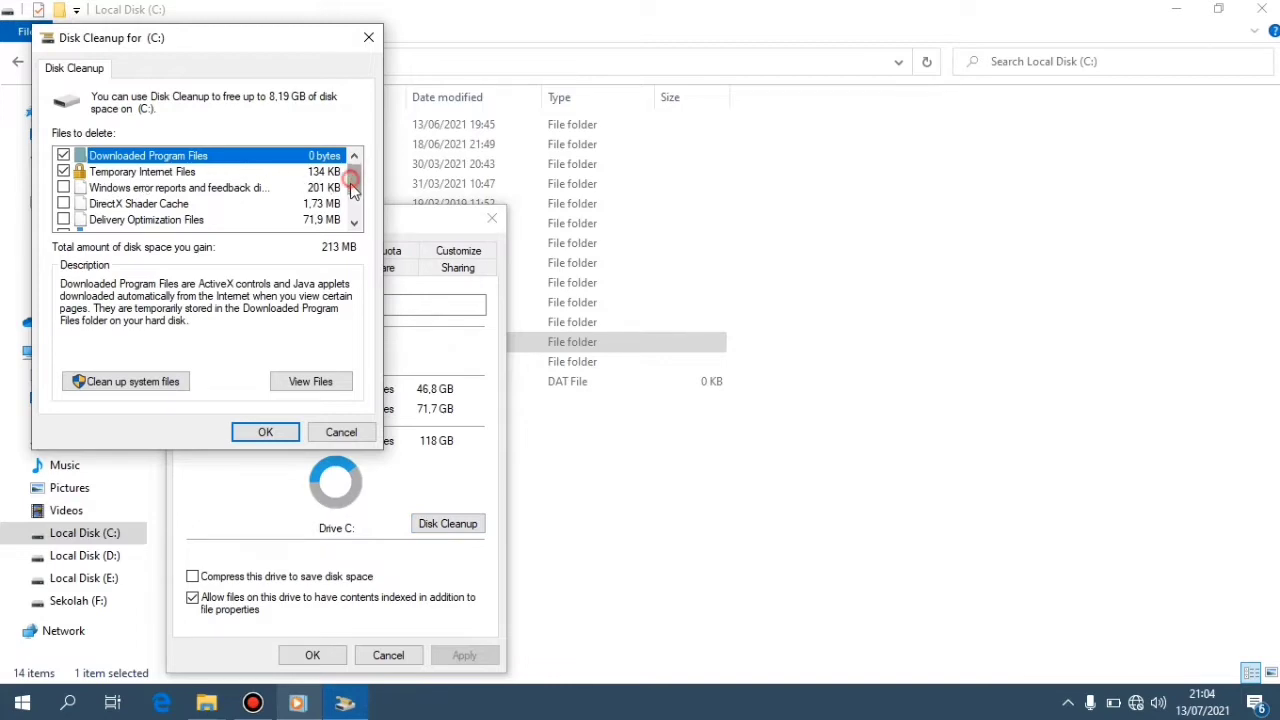
# - Mark all remaining Disk Cleanup categories for deletion, including Windows error reports, DirectX Shader Cache, Delivery Optimization Files, Downloads, Recycle Bin and Temporary files
pyautogui.moveTo(354, 182); pyautogui.dragTo(352, 222)
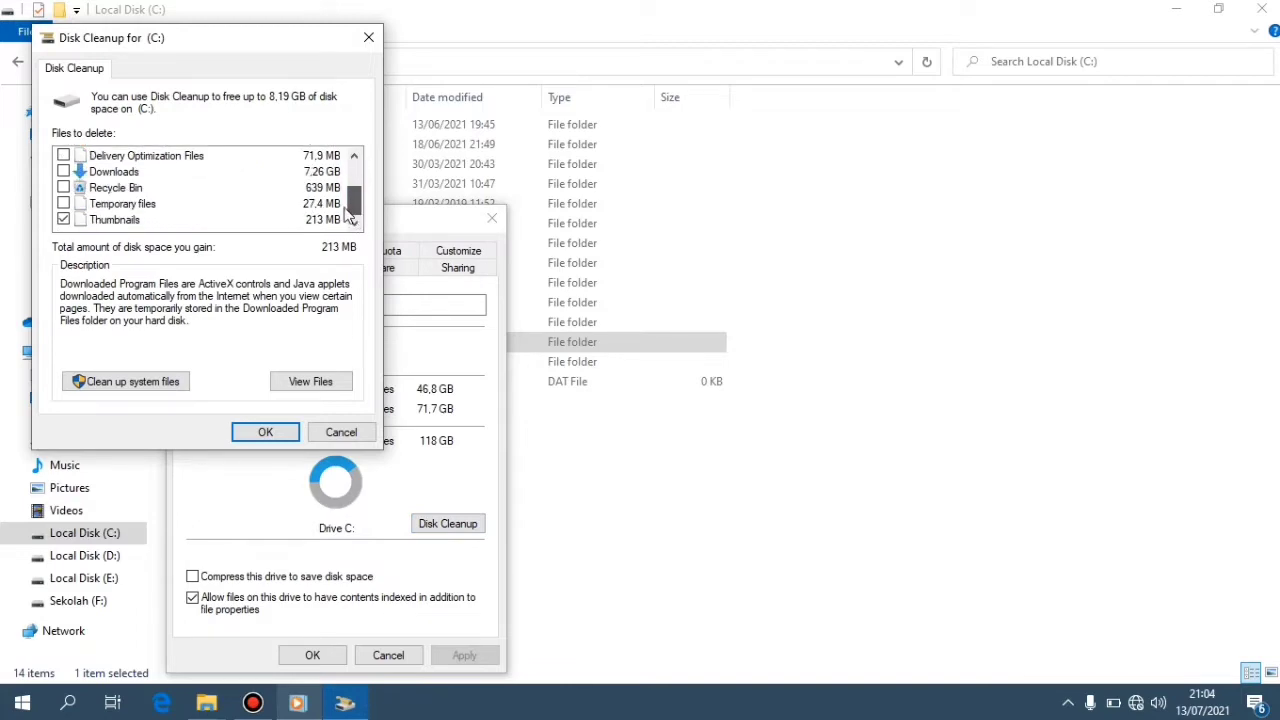
pyautogui.click(64, 188)
pyautogui.click(63, 172)
pyautogui.click(63, 156)
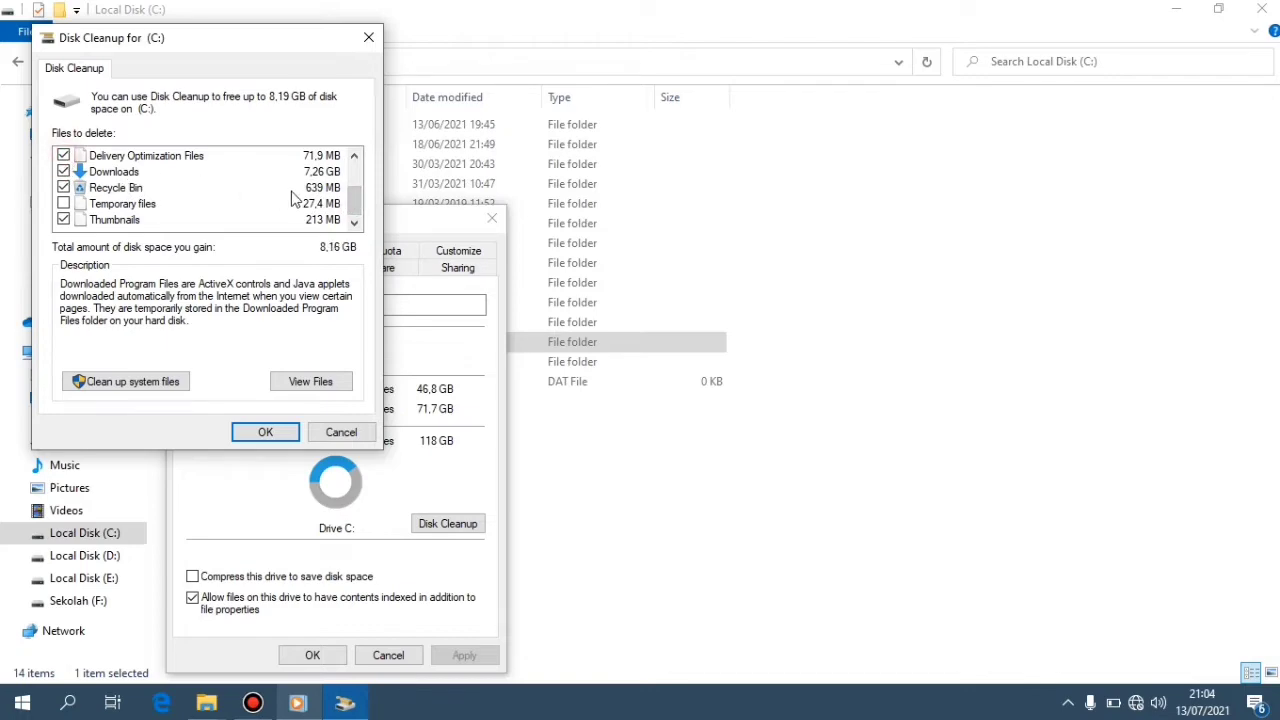
pyautogui.moveTo(353, 200); pyautogui.dragTo(351, 173)
pyautogui.click(63, 187)
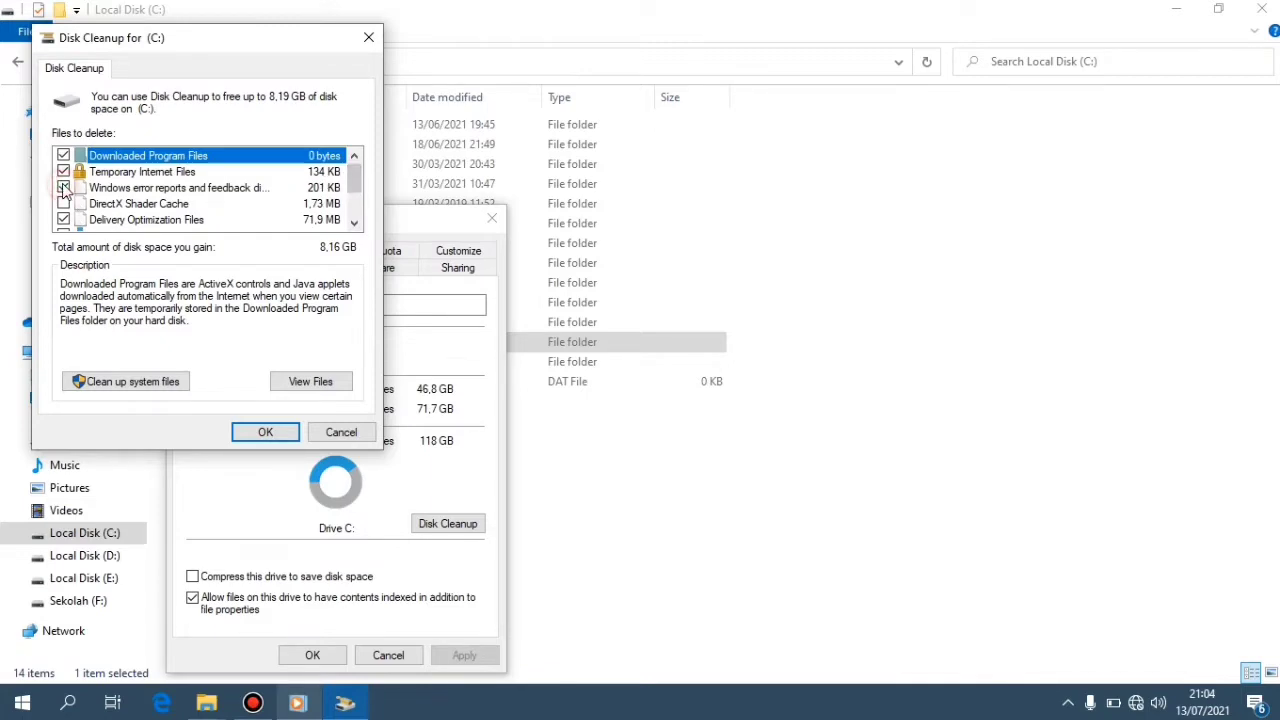
pyautogui.click(63, 203)
pyautogui.moveTo(351, 178); pyautogui.dragTo(356, 201)
pyautogui.click(63, 203)
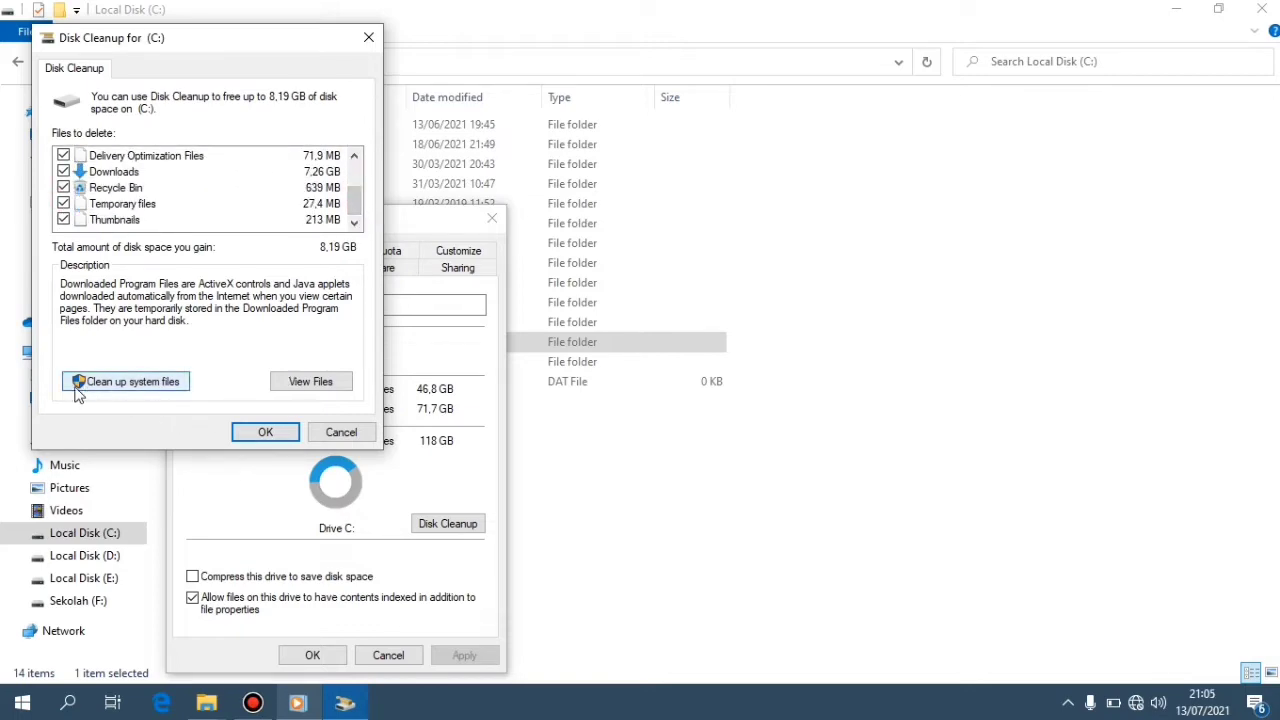
# - Run the system files cleanup for drive C:, and clear the File Explorer and drive properties windows off the desktop
pyautogui.click(127, 383)
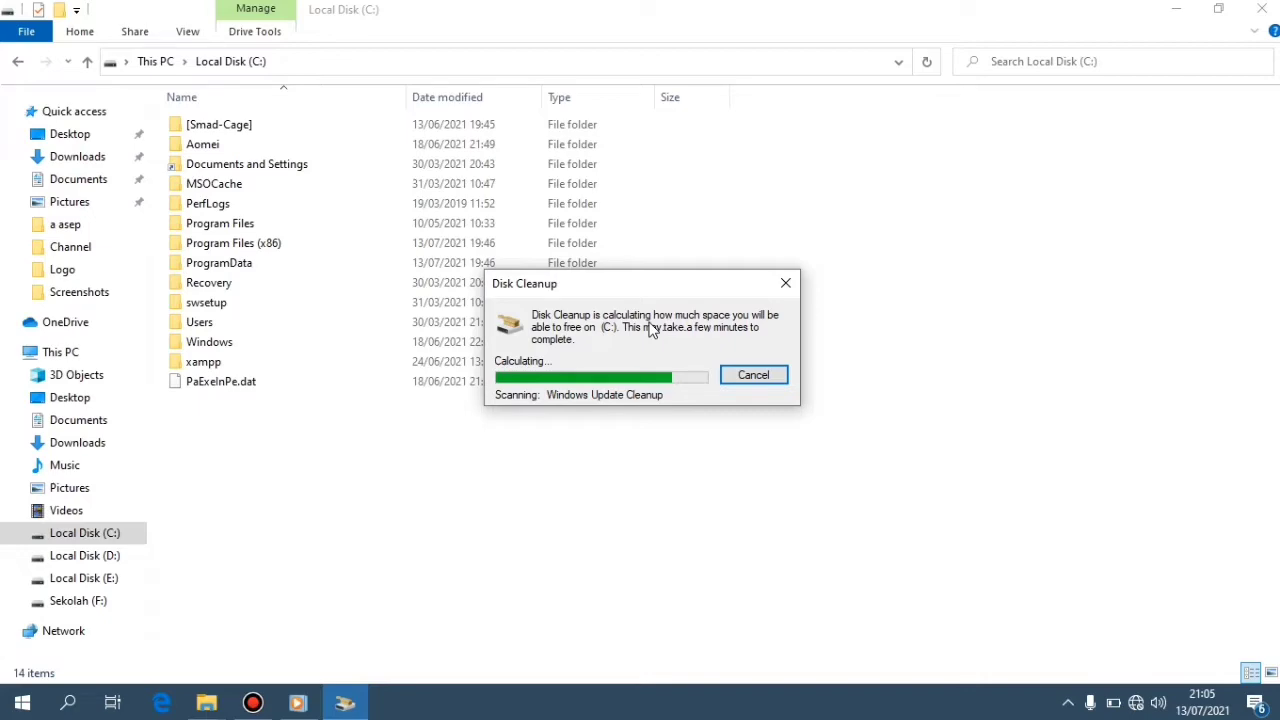
pyautogui.click(1178, 12)
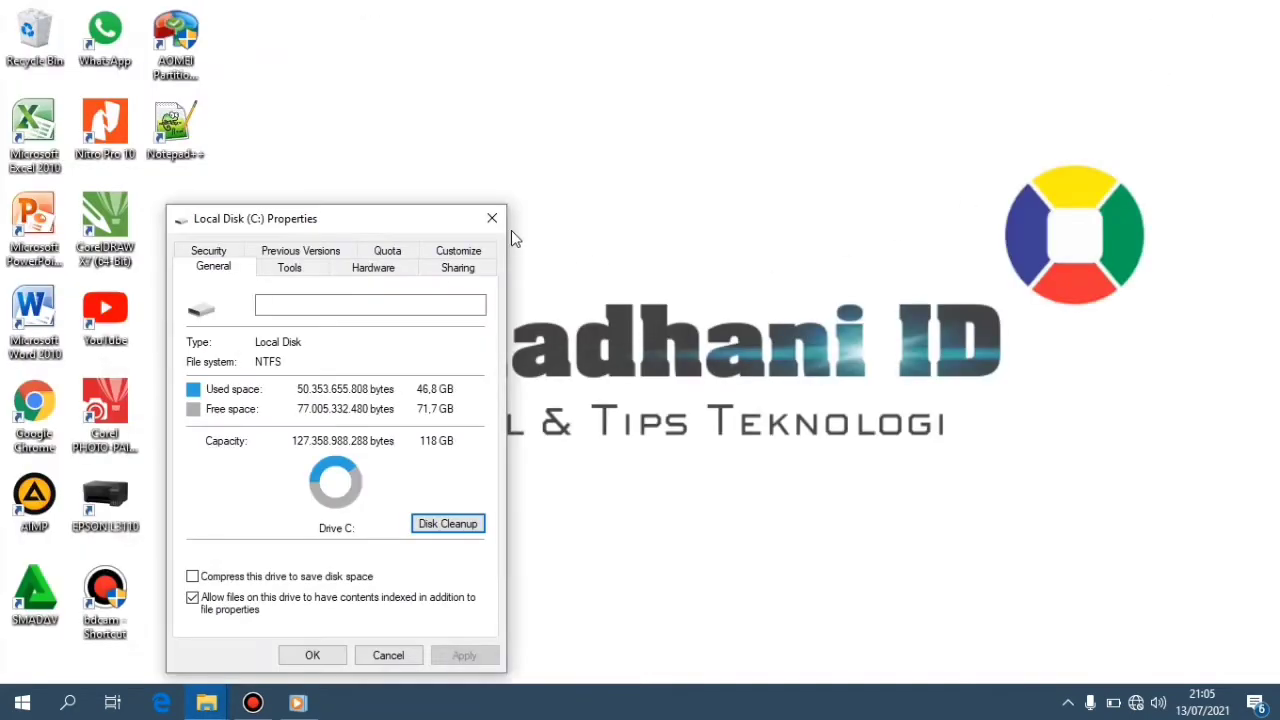
pyautogui.click(492, 218)
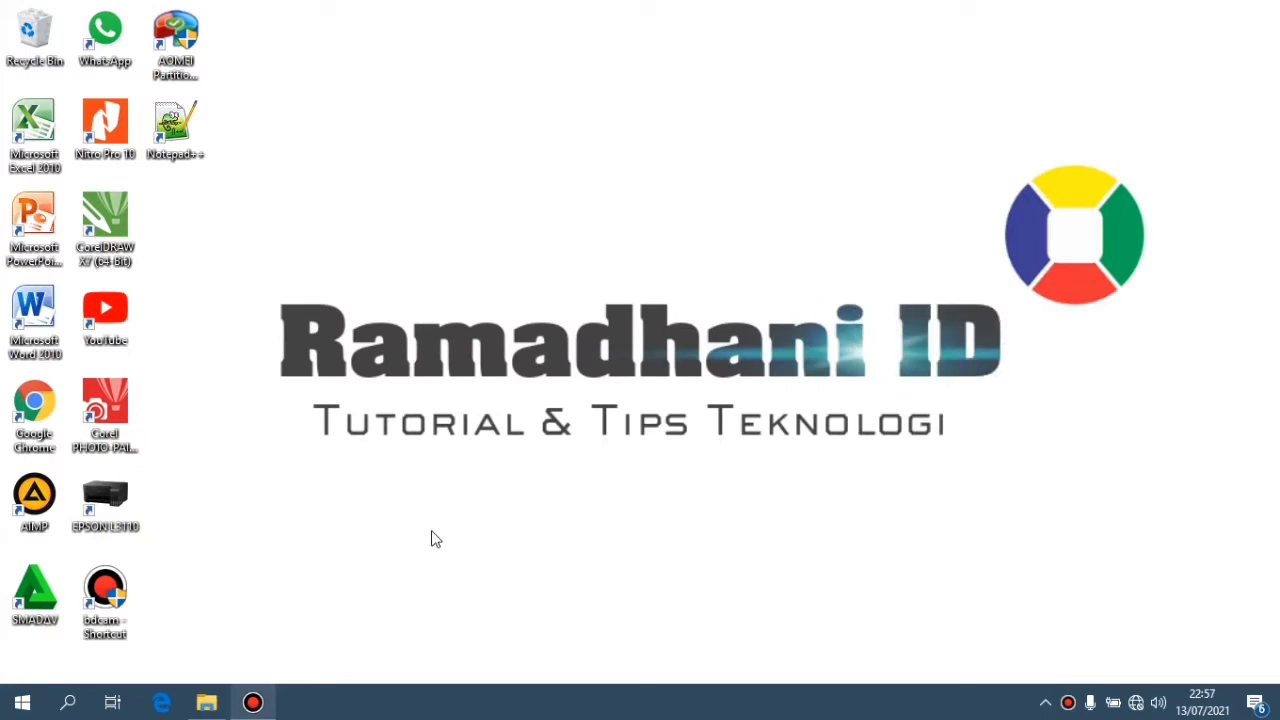
# - Search for Control Panel and open its System page under System and Security
pyautogui.click(68, 700)
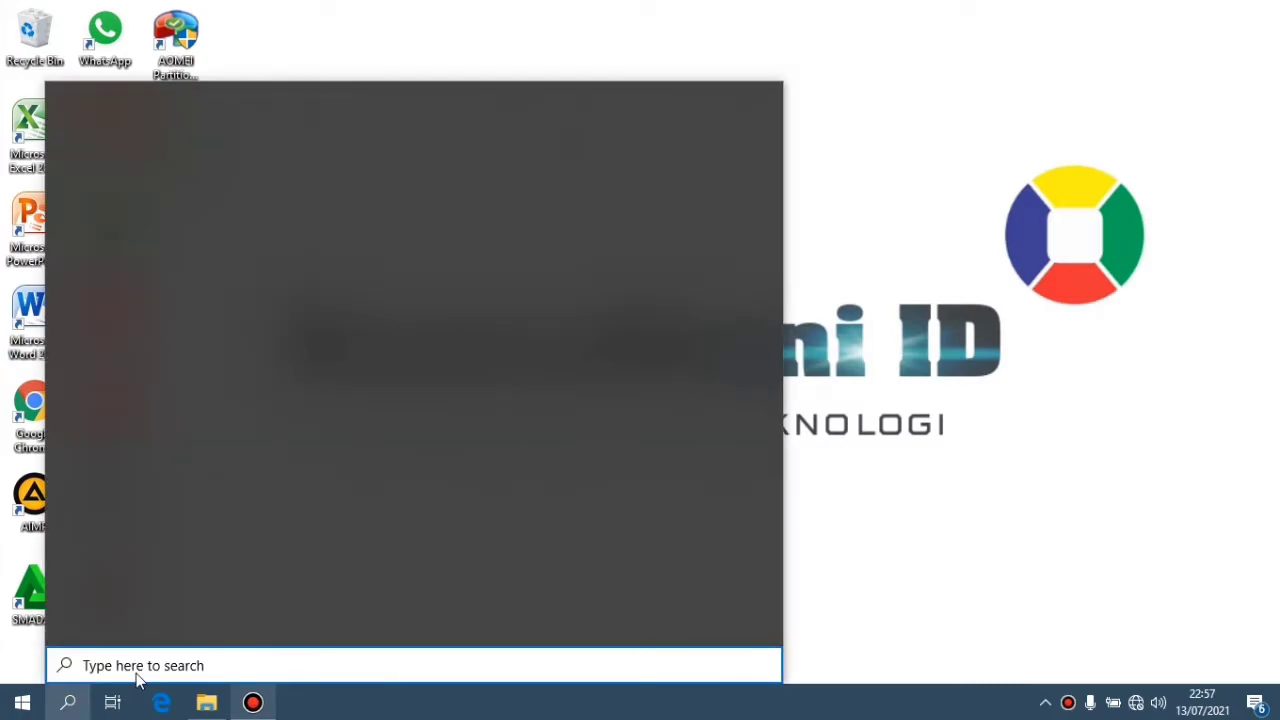
pyautogui.write('con')
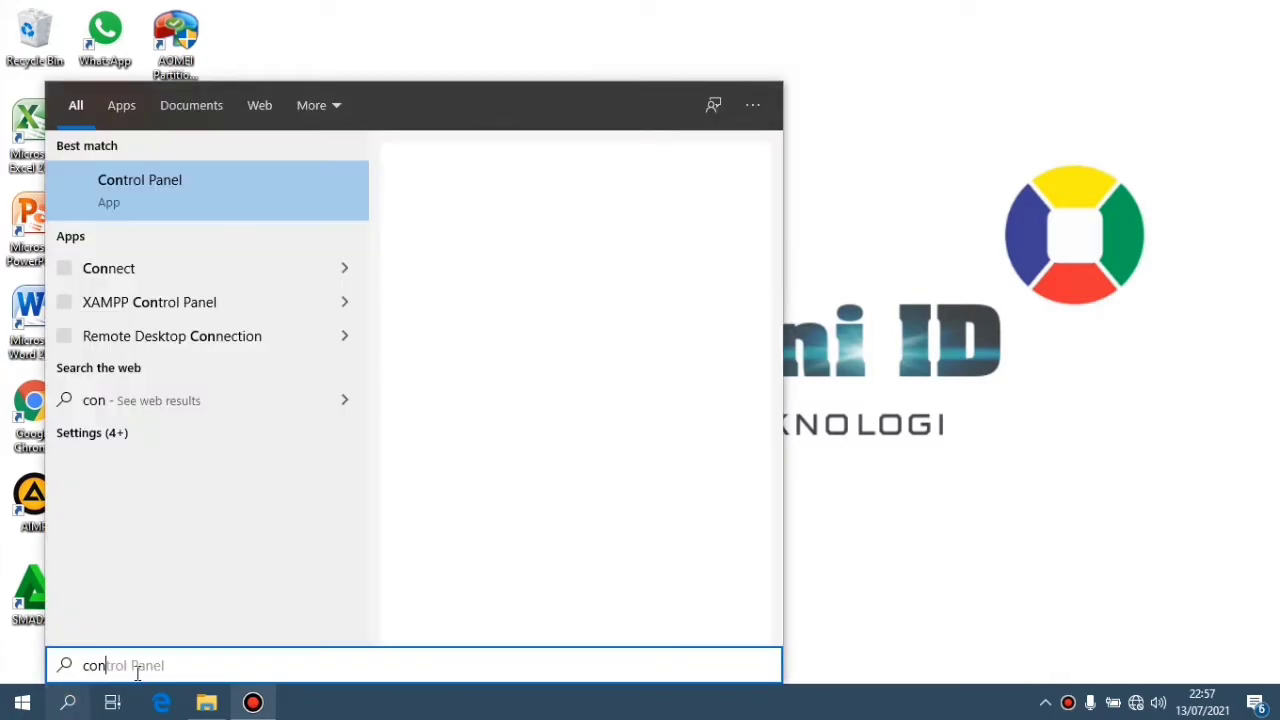
pyautogui.click(189, 195)
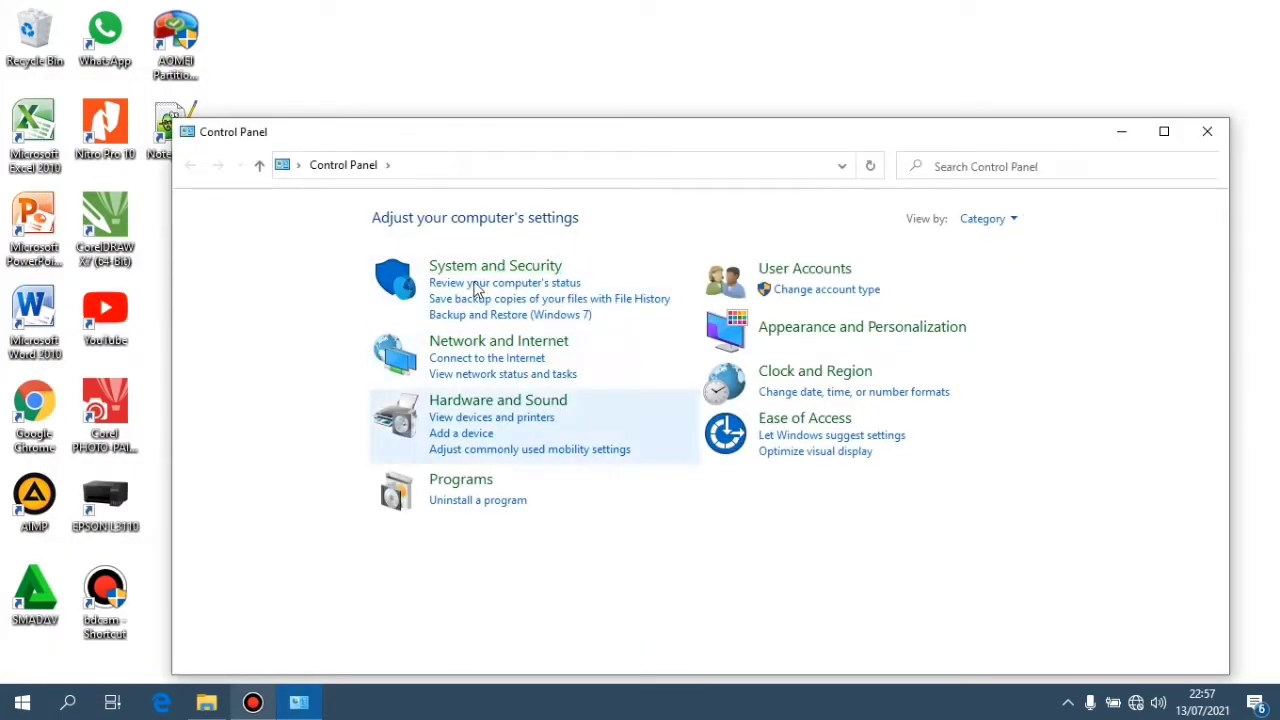
pyautogui.click(503, 270)
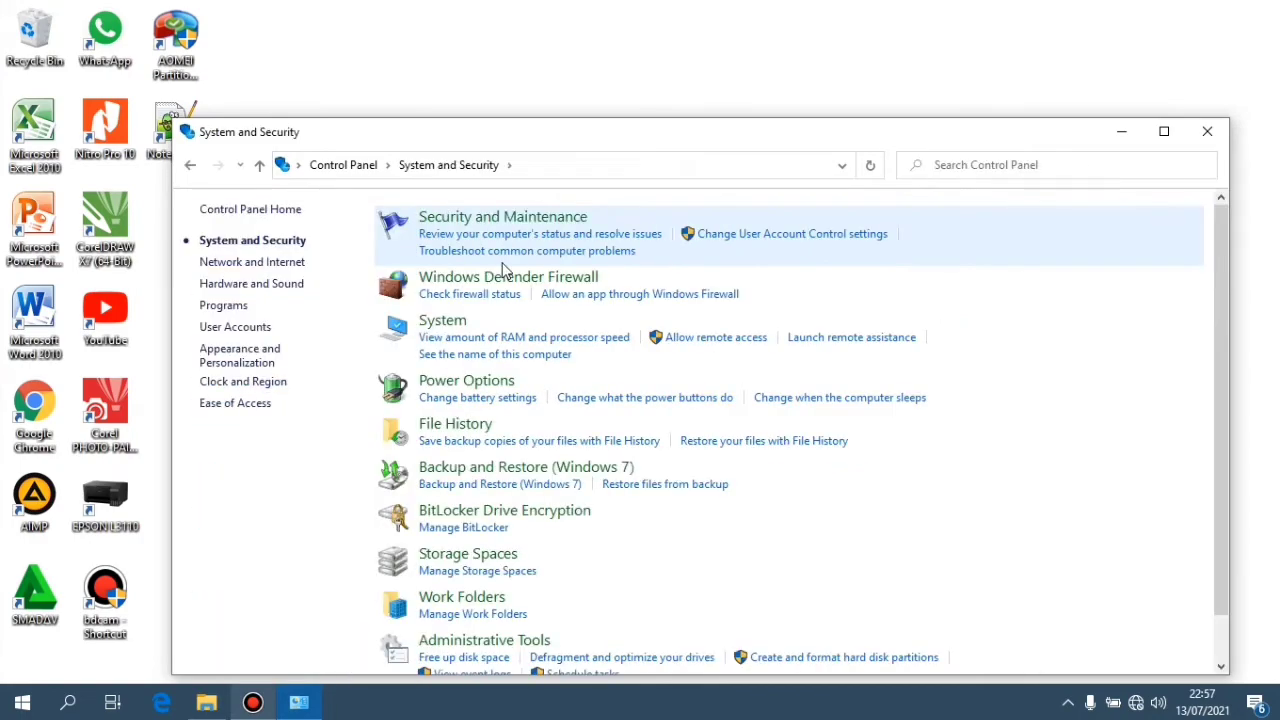
pyautogui.click(440, 324)
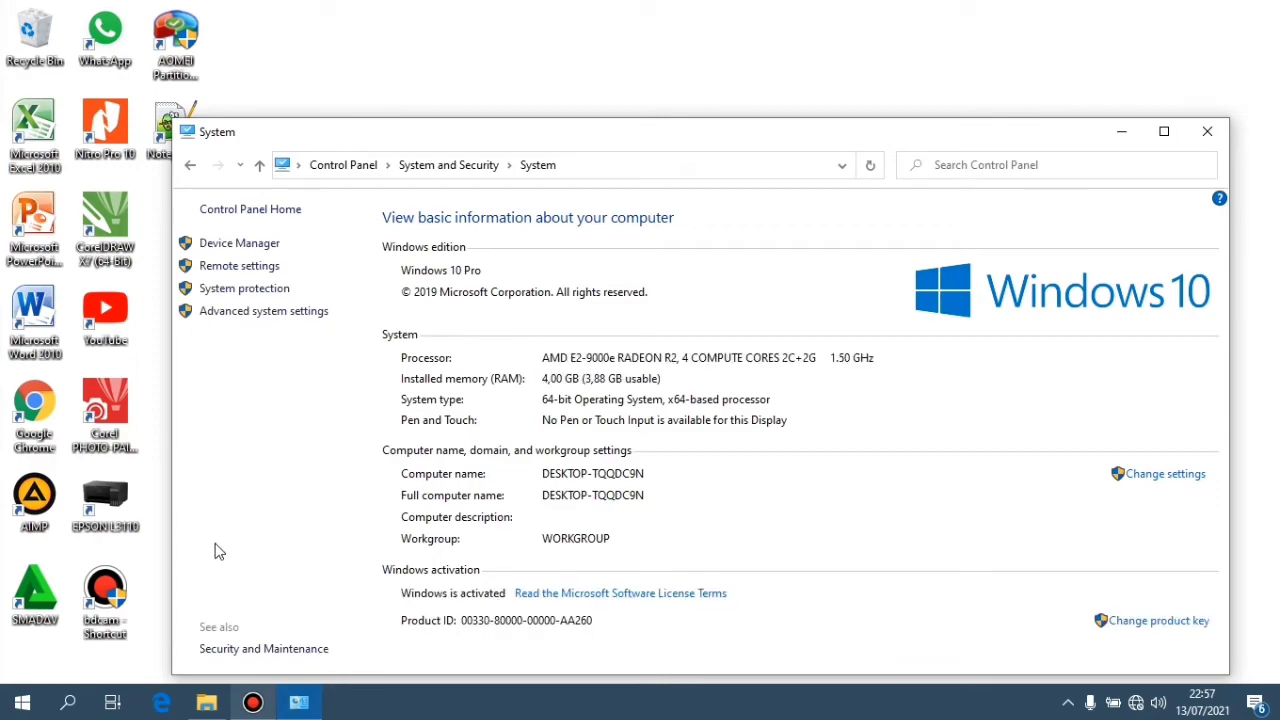
# - Open the Performance Options from the advanced system settings
pyautogui.click(285, 313)
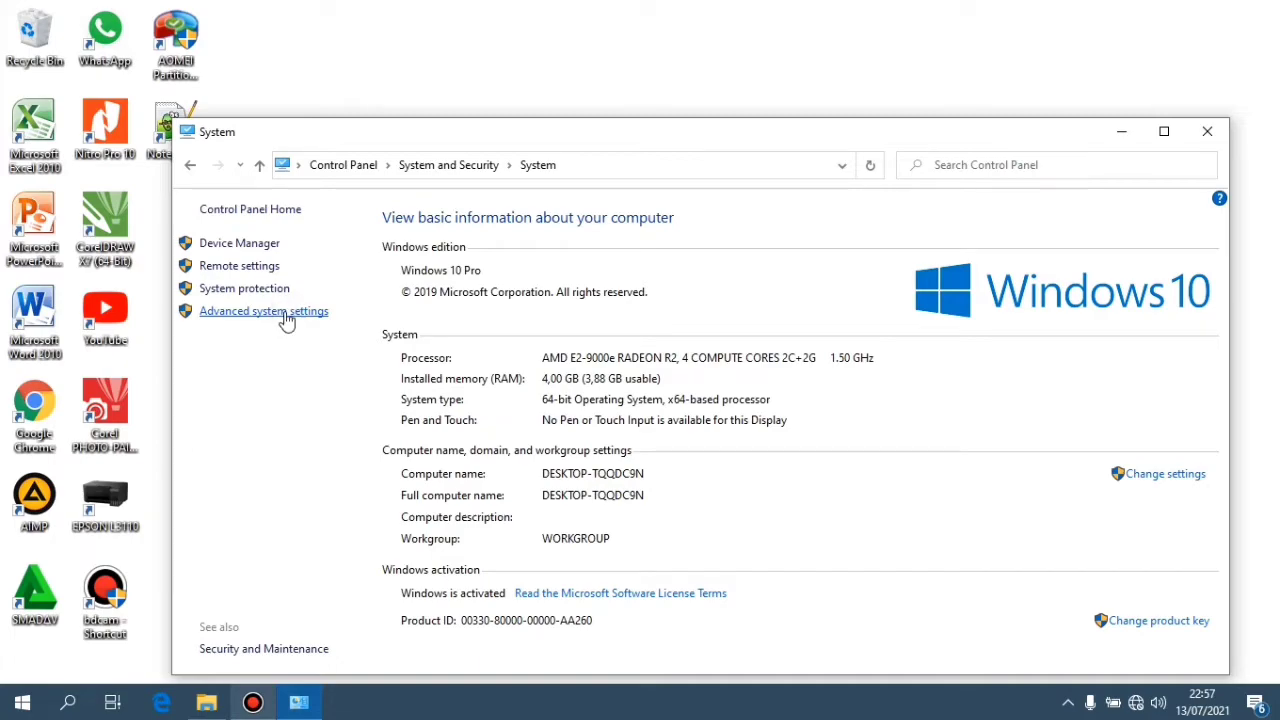
pyautogui.moveTo(230, 62); pyautogui.dragTo(307, 82)
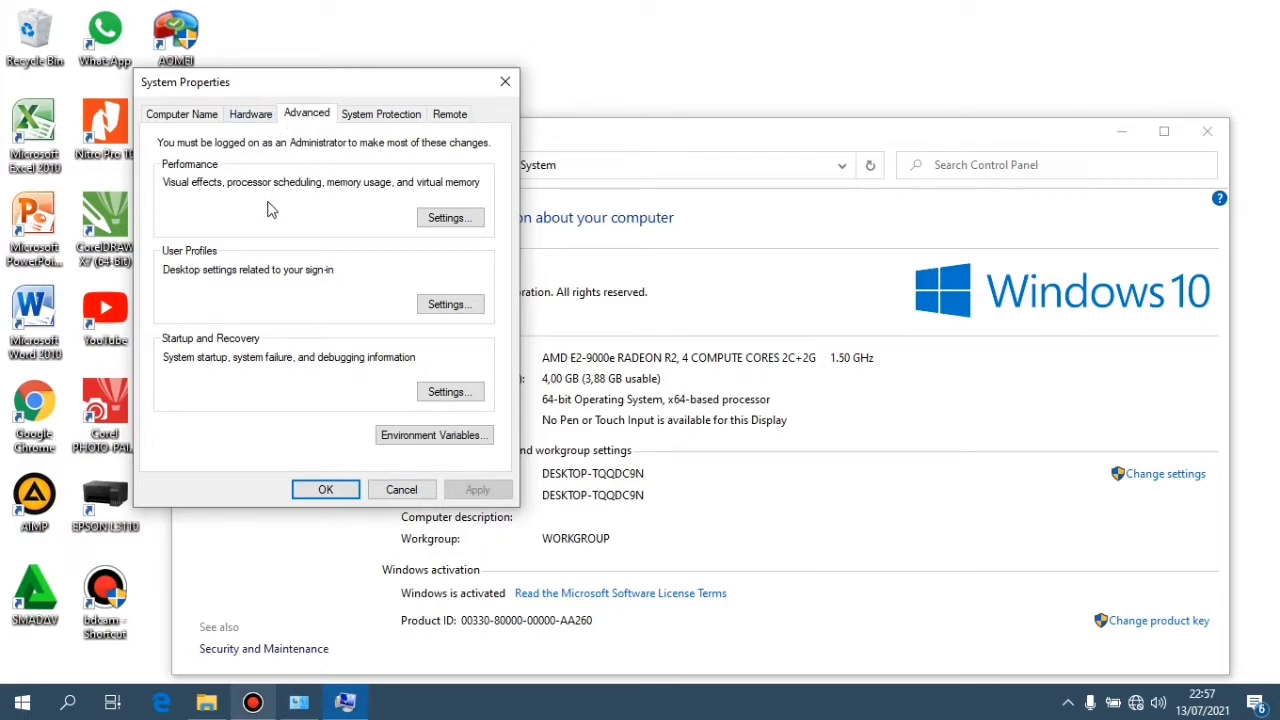
pyautogui.click(450, 218)
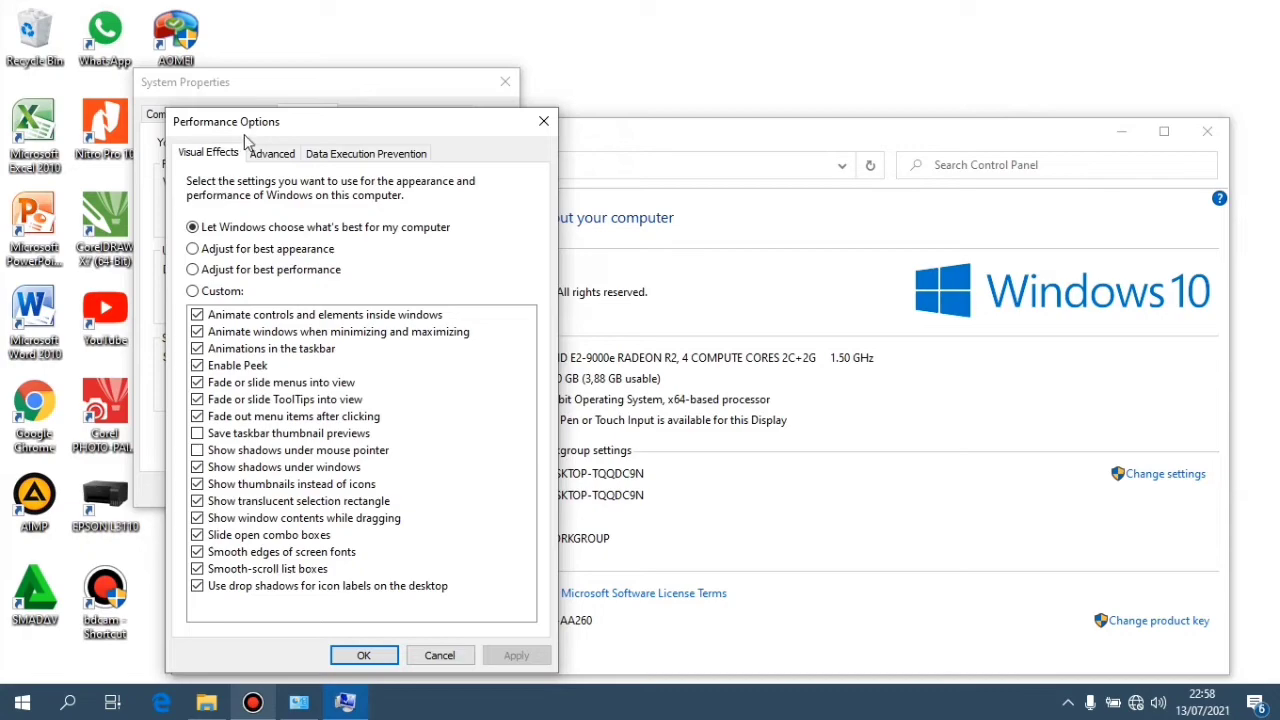
# - Adjust visual effects for best performance with only Show thumbnails instead of icons enabled, apply the change and confirm System Properties
pyautogui.click(192, 270)
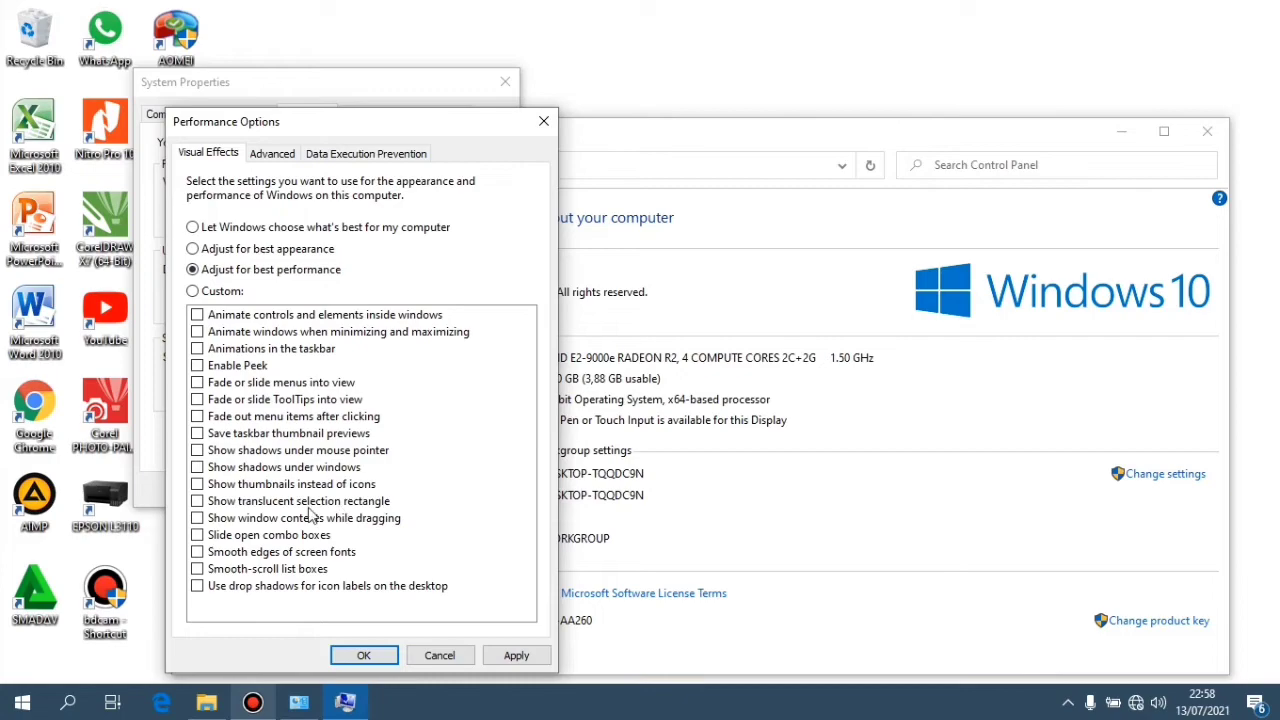
pyautogui.click(197, 484)
pyautogui.click(516, 656)
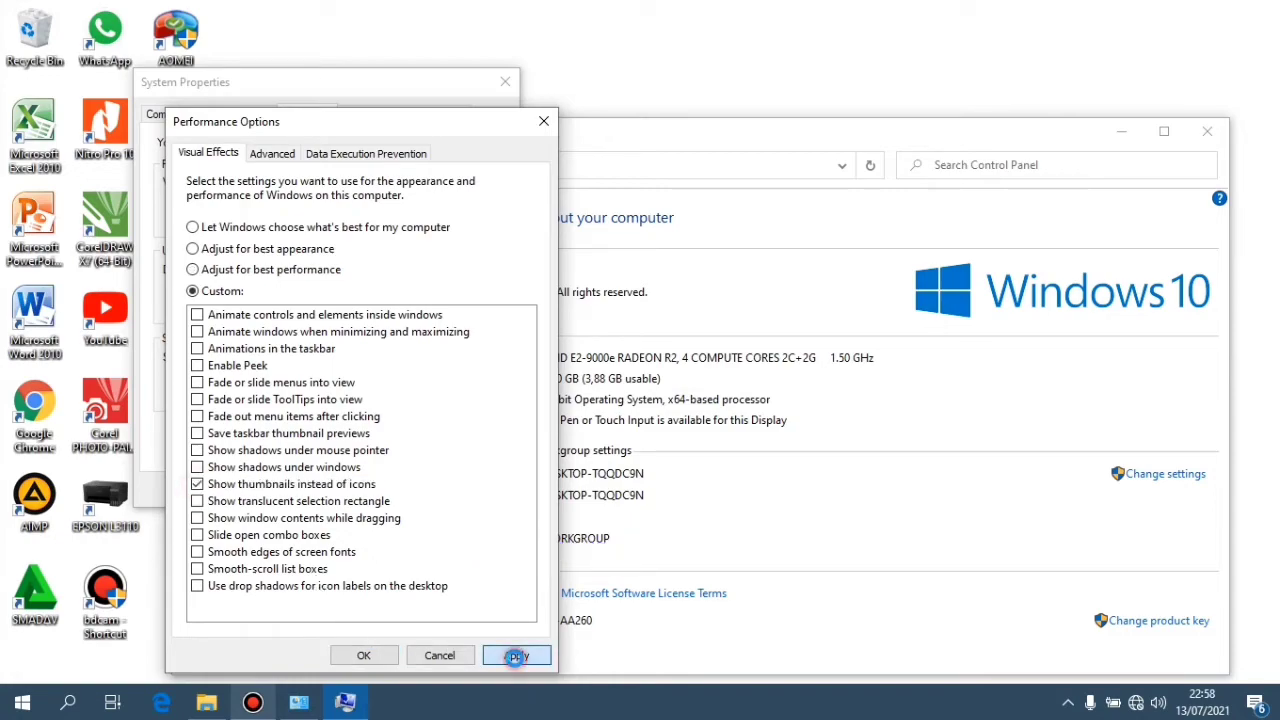
pyautogui.click(371, 656)
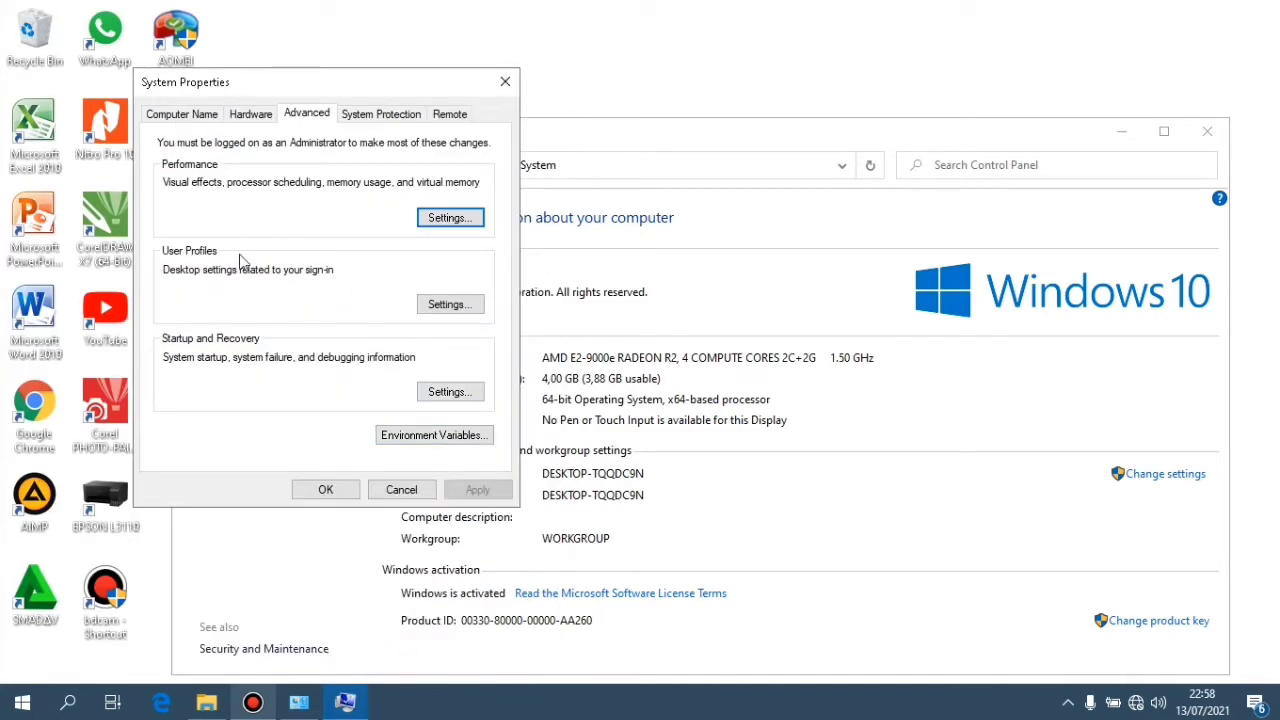
pyautogui.moveTo(320, 84); pyautogui.dragTo(522, 119)
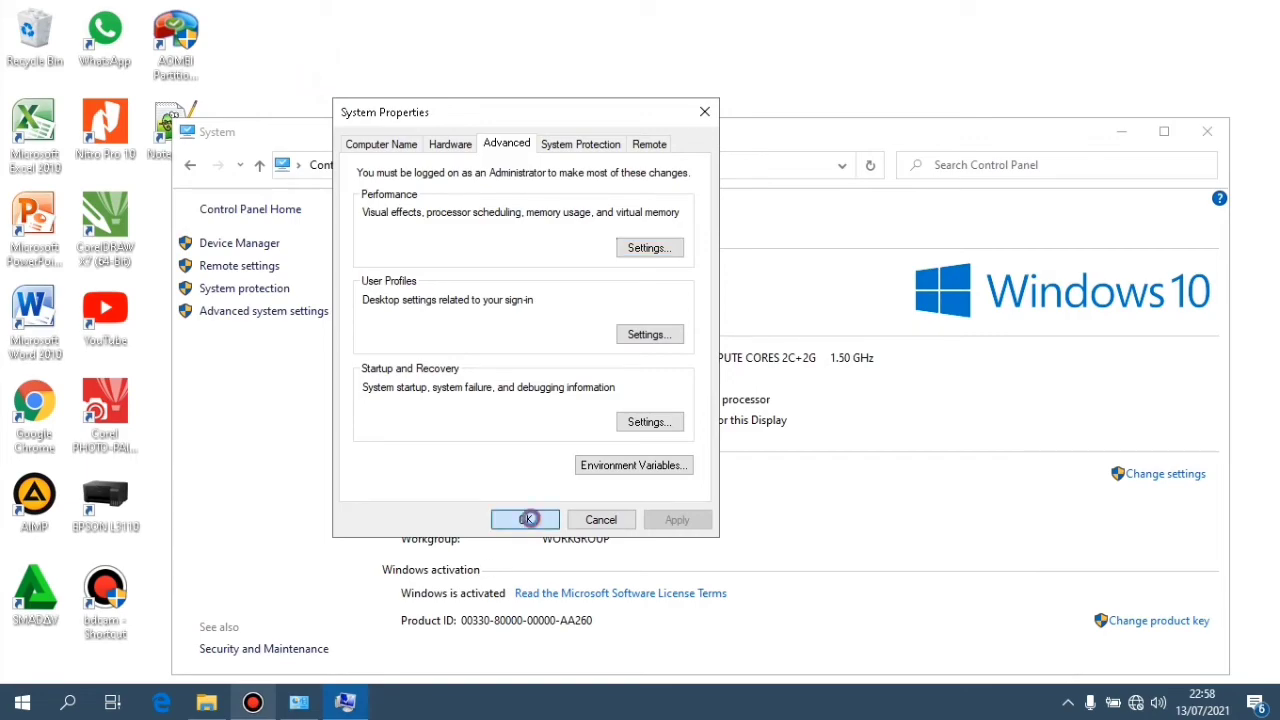
pyautogui.click(524, 518)
# - Minimize the System window and refresh the desktop
pyautogui.click(1121, 132)
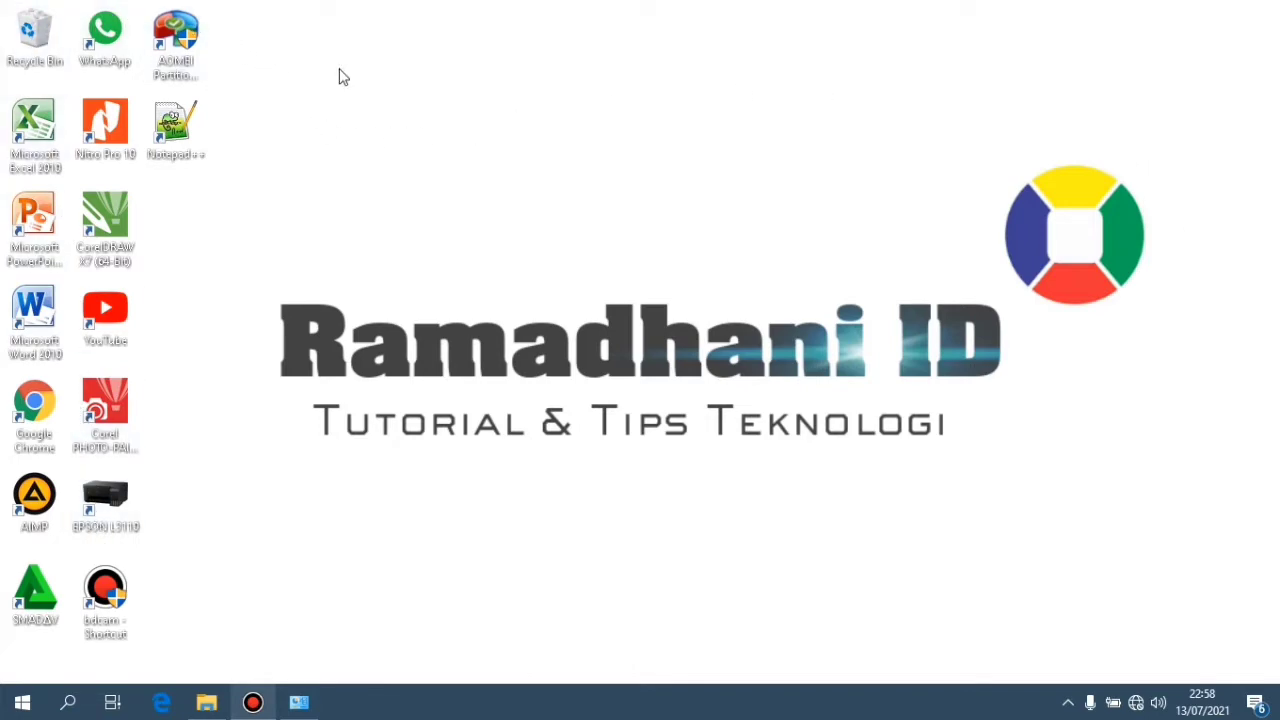
pyautogui.rightClick(329, 12)
pyautogui.click(366, 64)
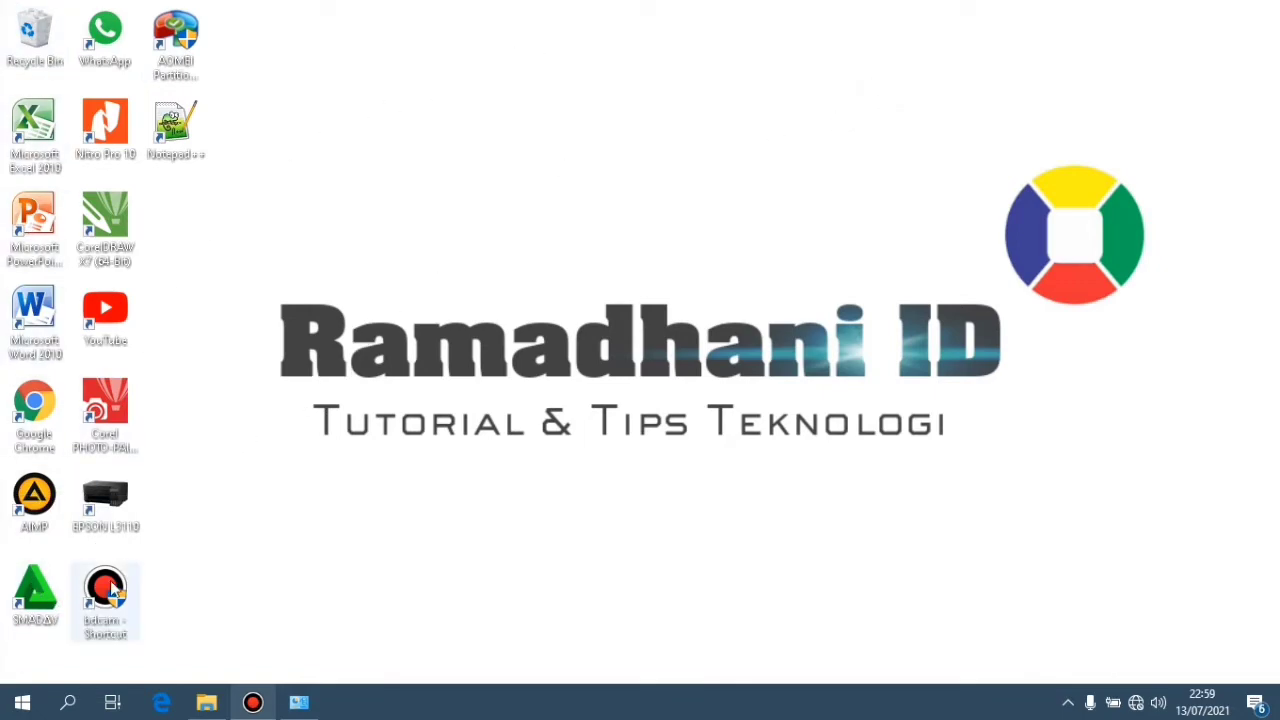
# - Search for "adjust clear" and open the Adjust ClearType text tool
pyautogui.click(67, 700)
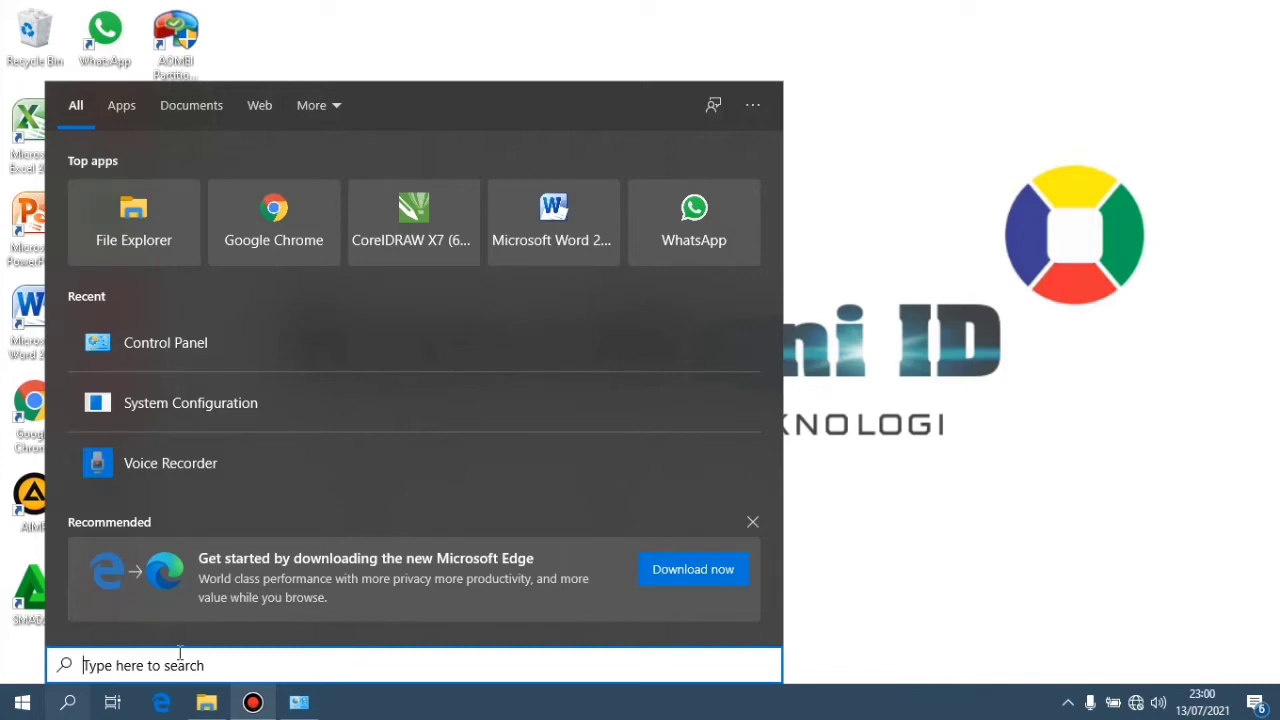
pyautogui.write('a')
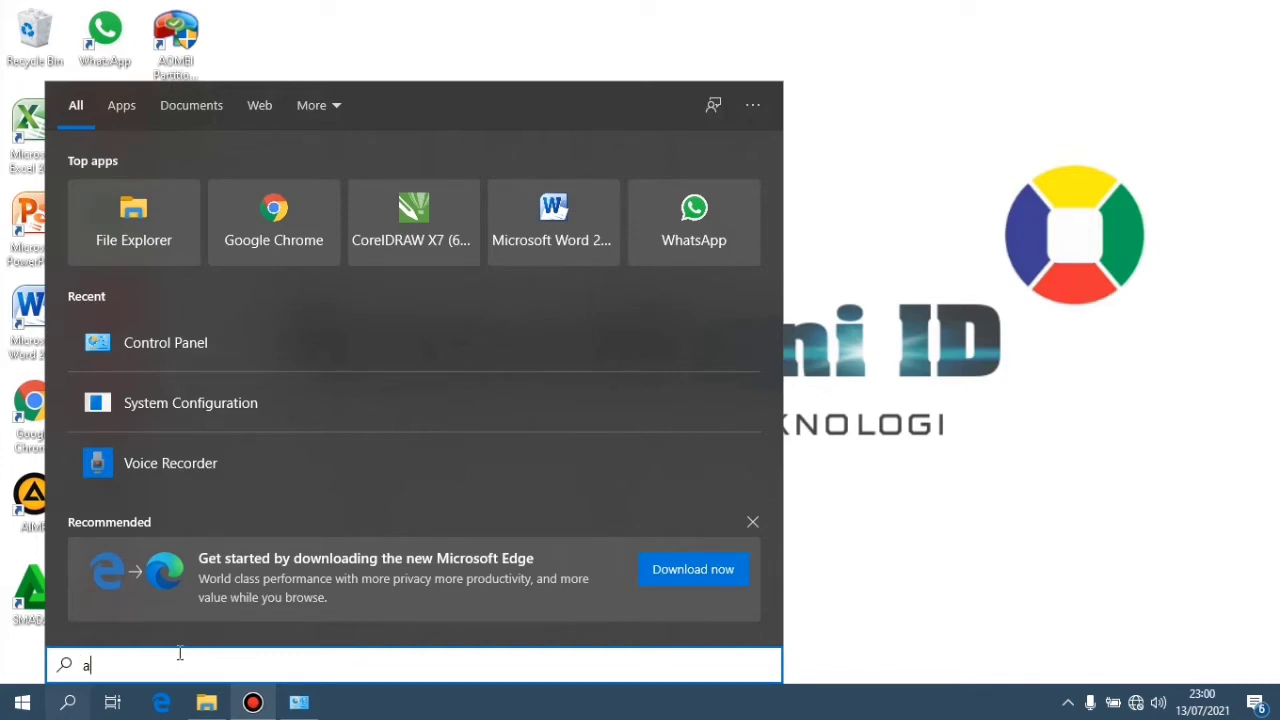
pyautogui.write('djust')
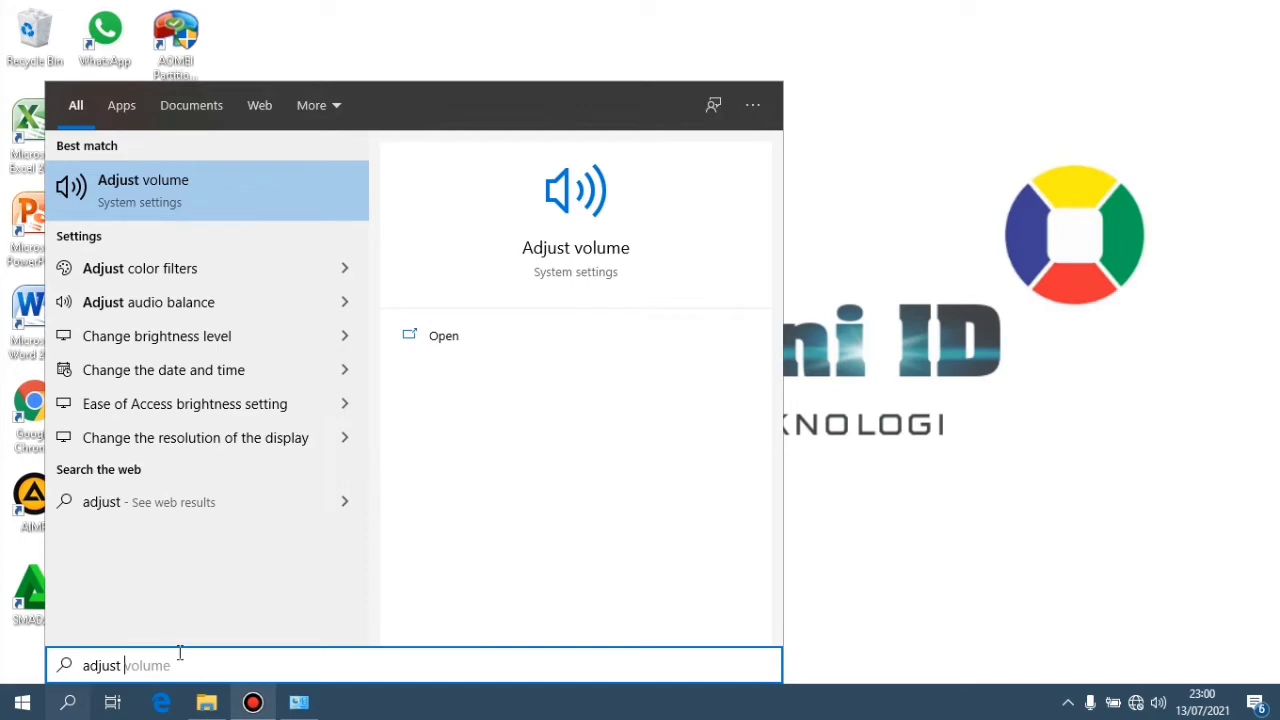
pyautogui.write('clear')
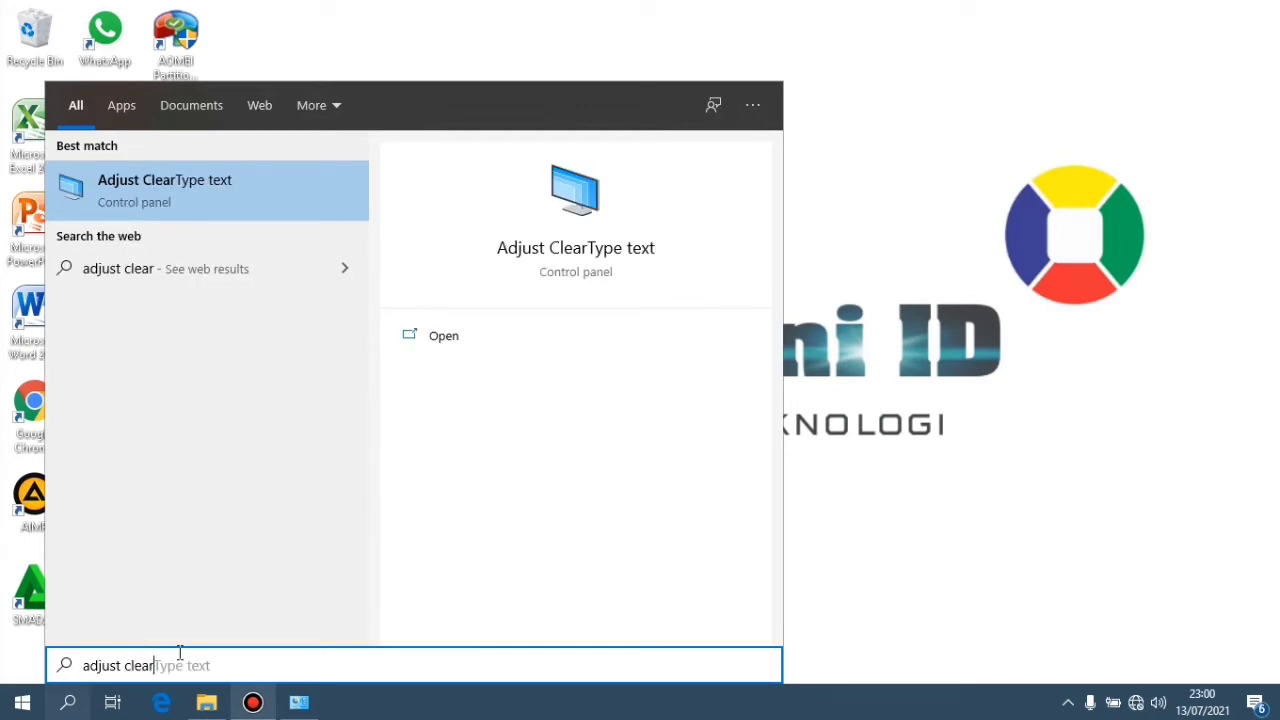
pyautogui.click(190, 188)
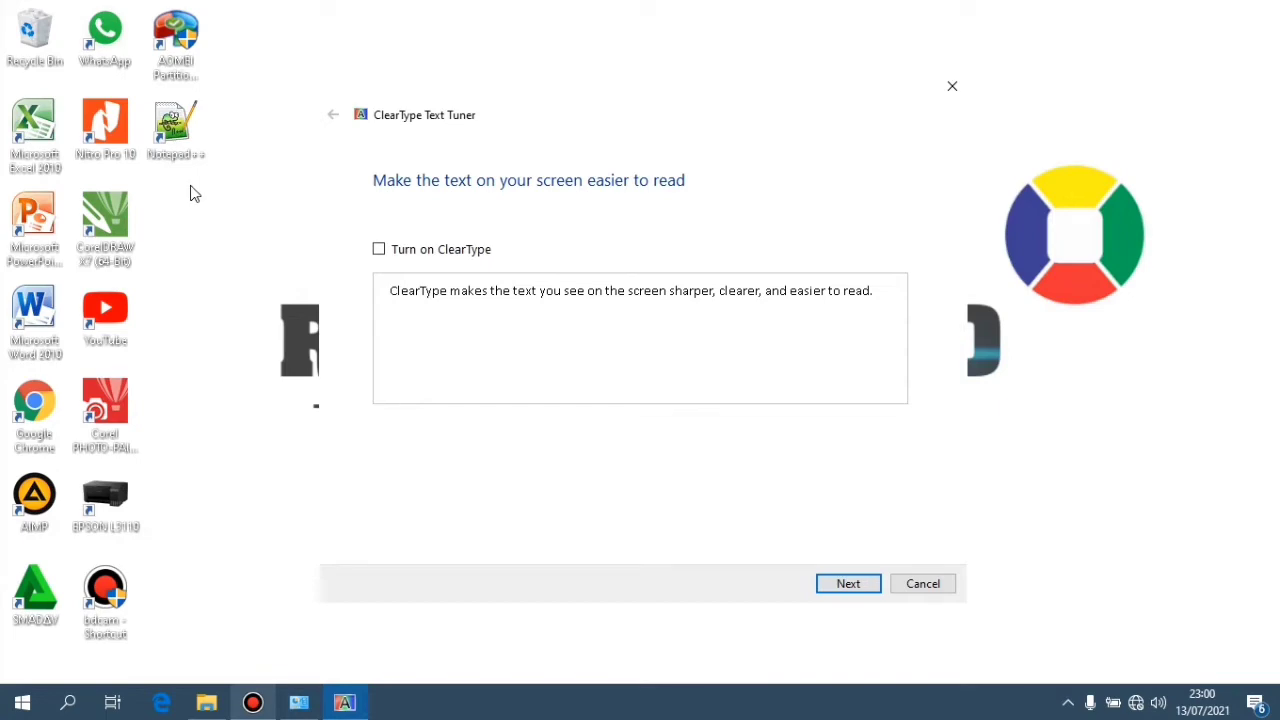
# - Turn on ClearType, accept the preselected text sample on all five pages and finish the tuner
pyautogui.click(379, 250)
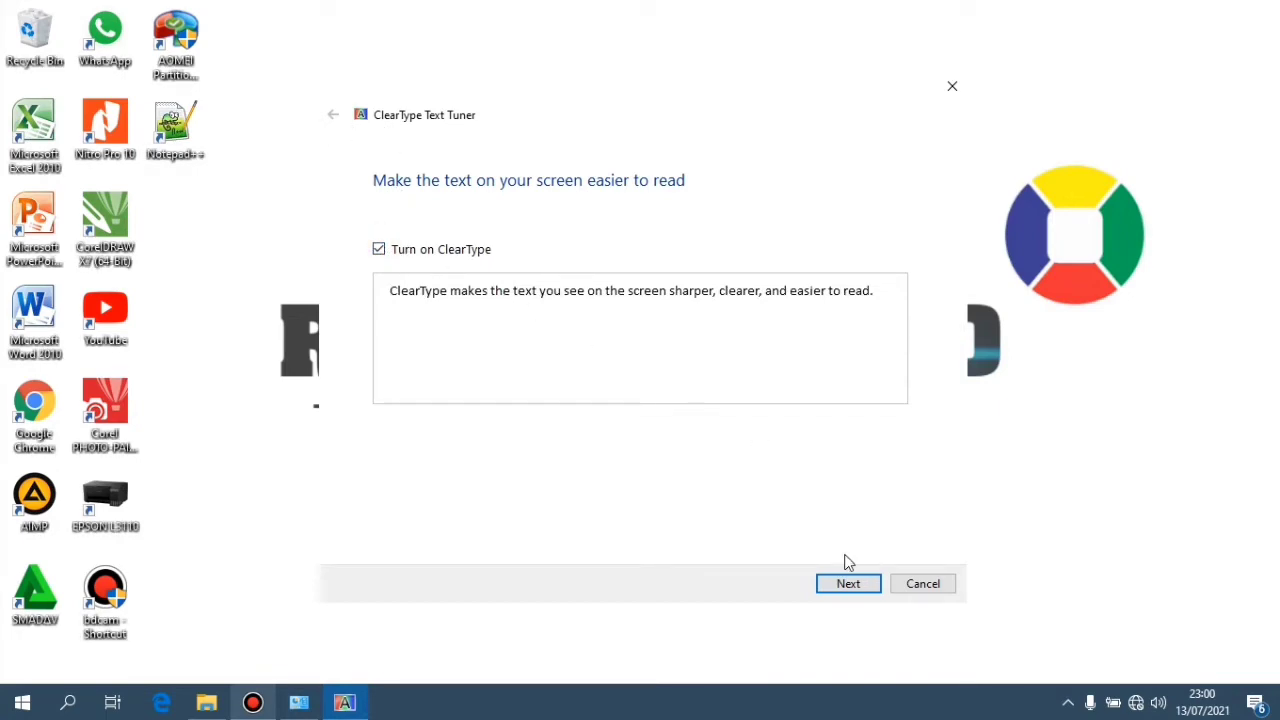
pyautogui.click(848, 586)
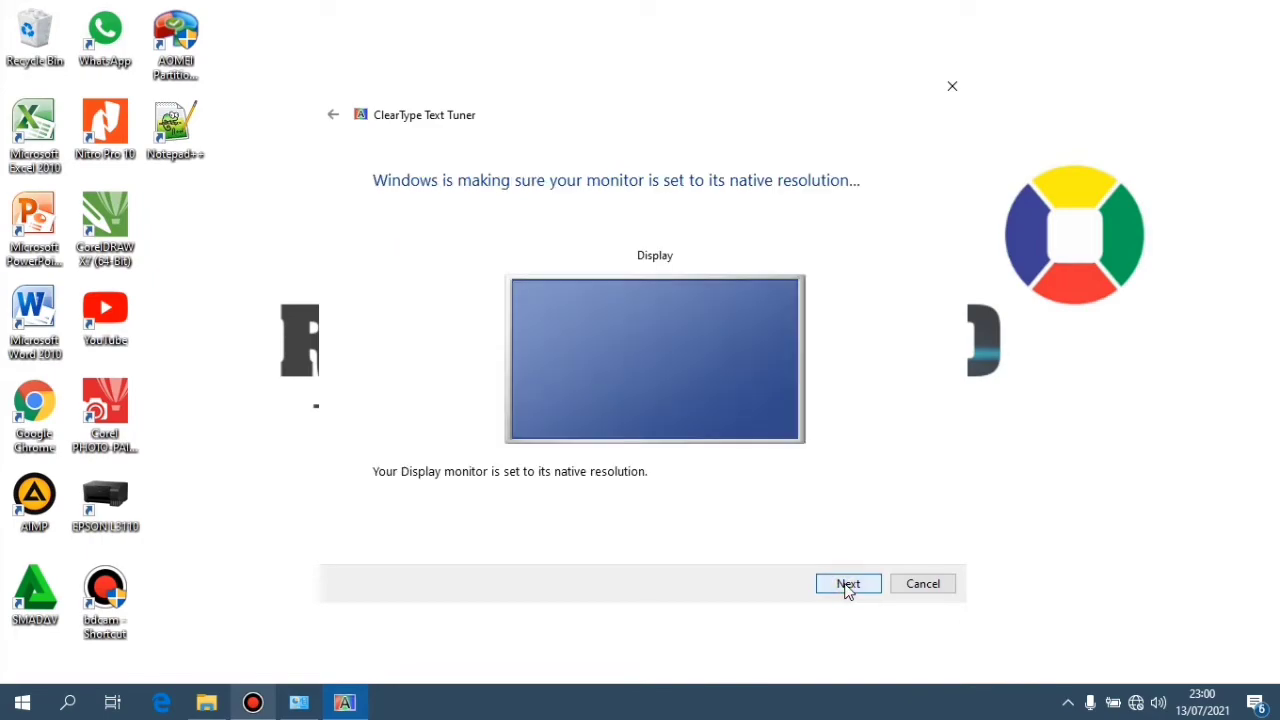
pyautogui.click(848, 586)
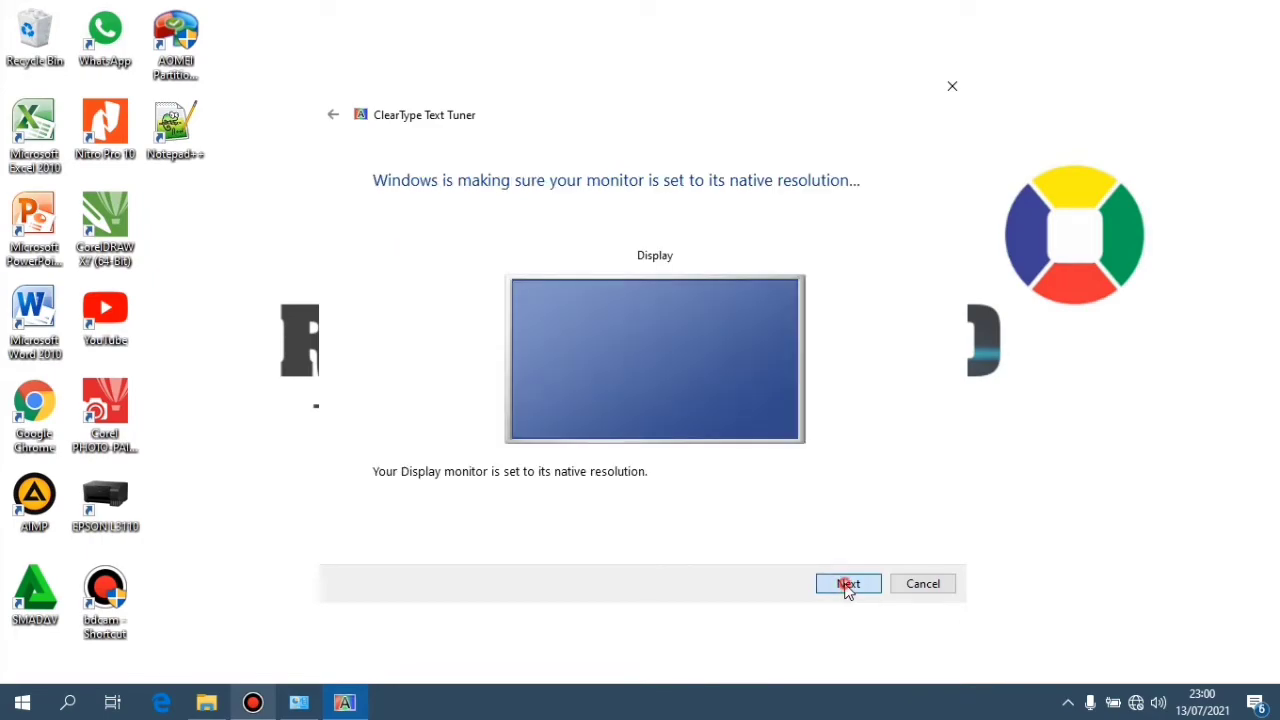
pyautogui.click(848, 586)
pyautogui.click(848, 586)
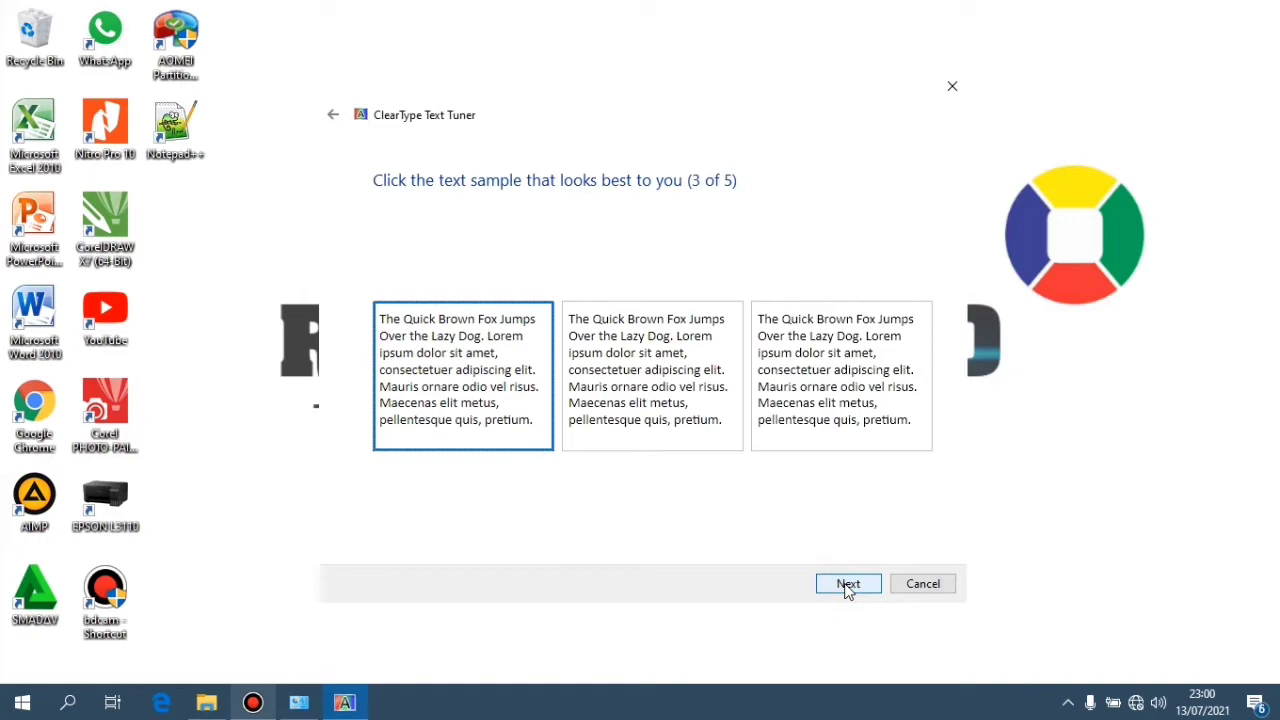
pyautogui.click(847, 587)
pyautogui.click(847, 587)
pyautogui.click(848, 588)
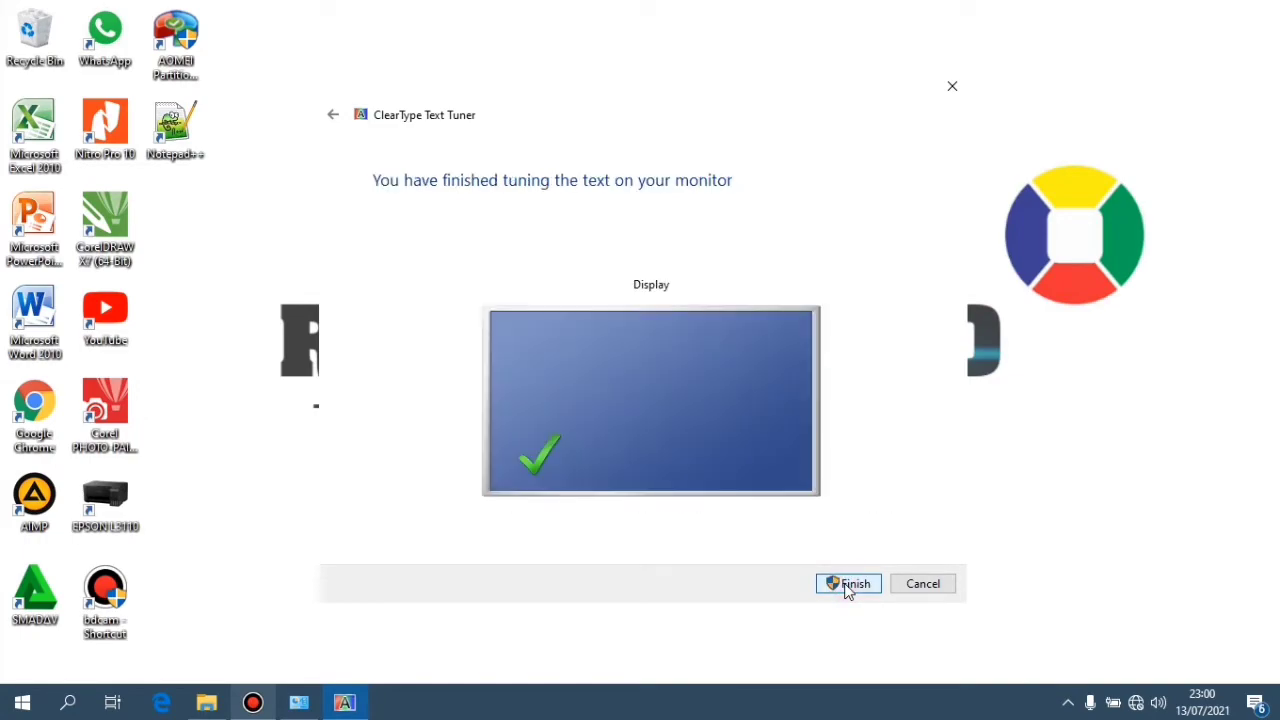
pyautogui.click(850, 588)
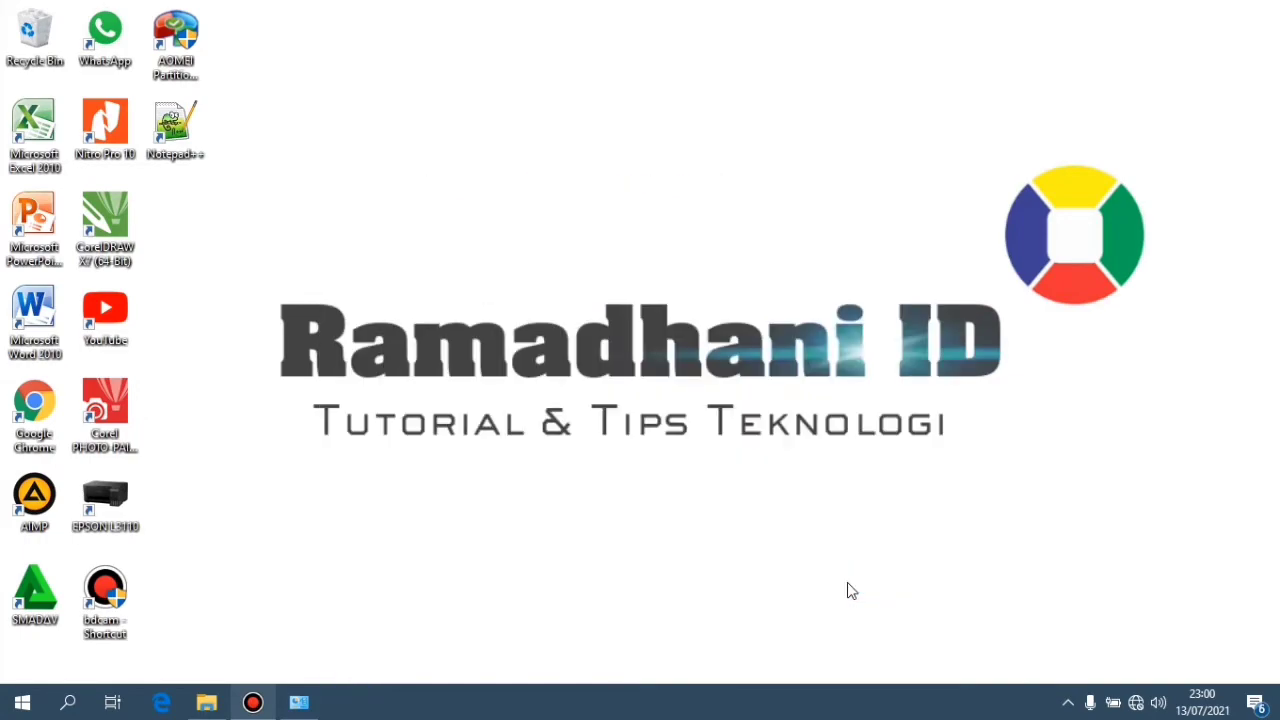